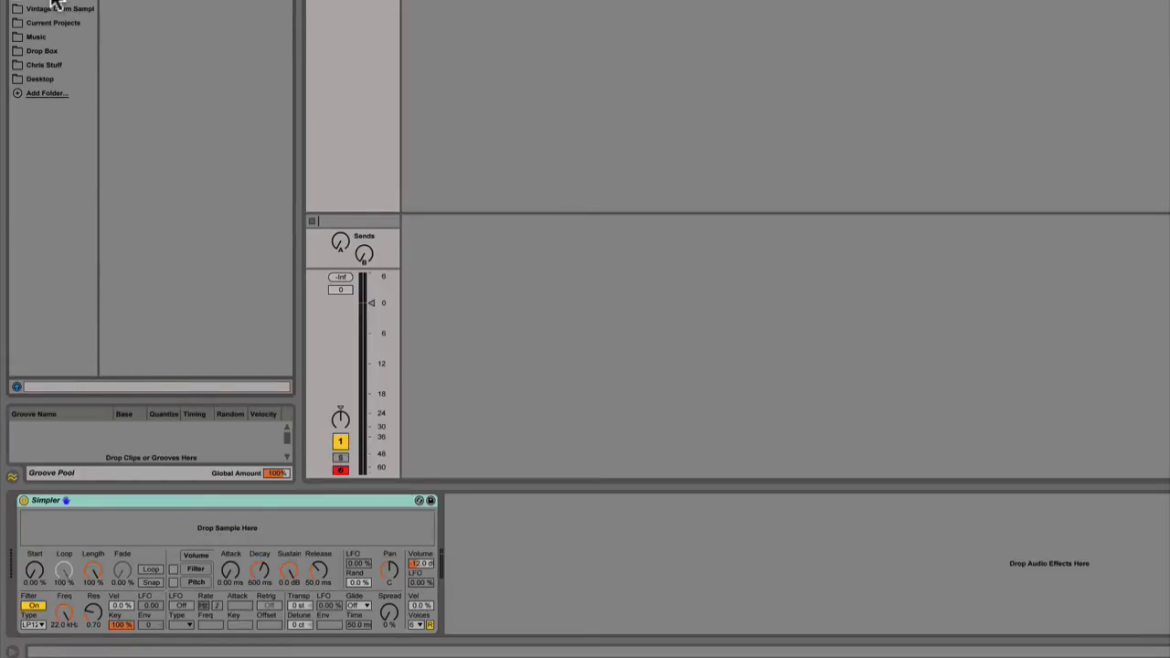
Open the Music folder and find the 909BD_Sweet kick drum samples
{"action": "left_click", "coordinate": [53, 23]}
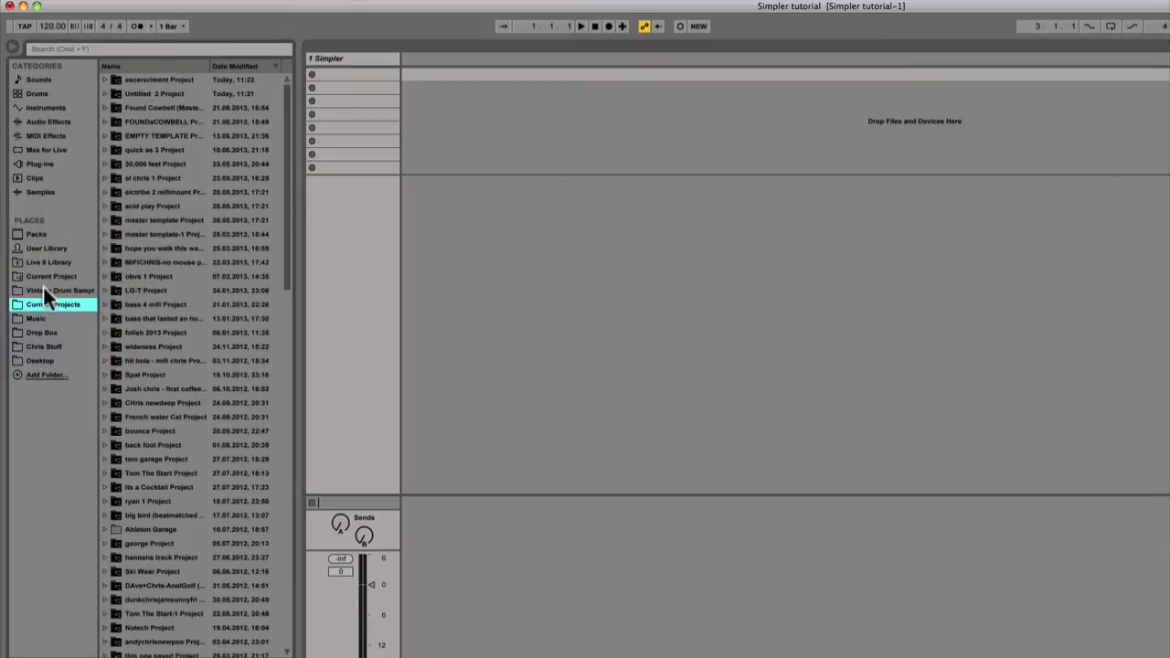
{"action": "left_click", "coordinate": [41, 291]}
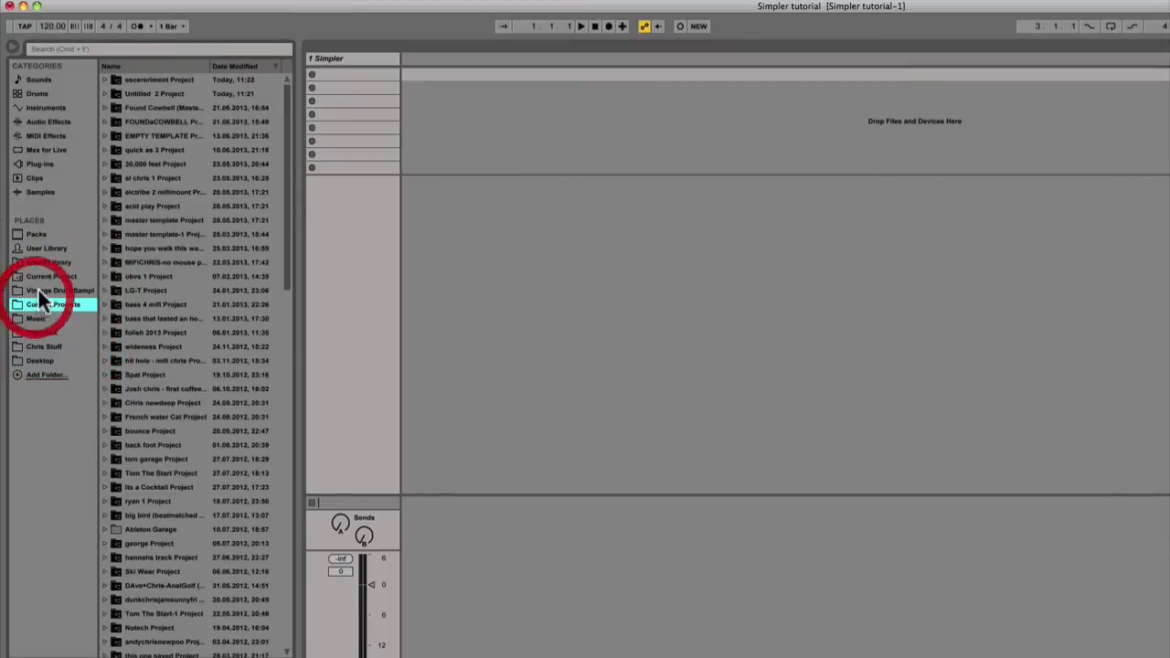
{"action": "left_click", "coordinate": [36, 318]}
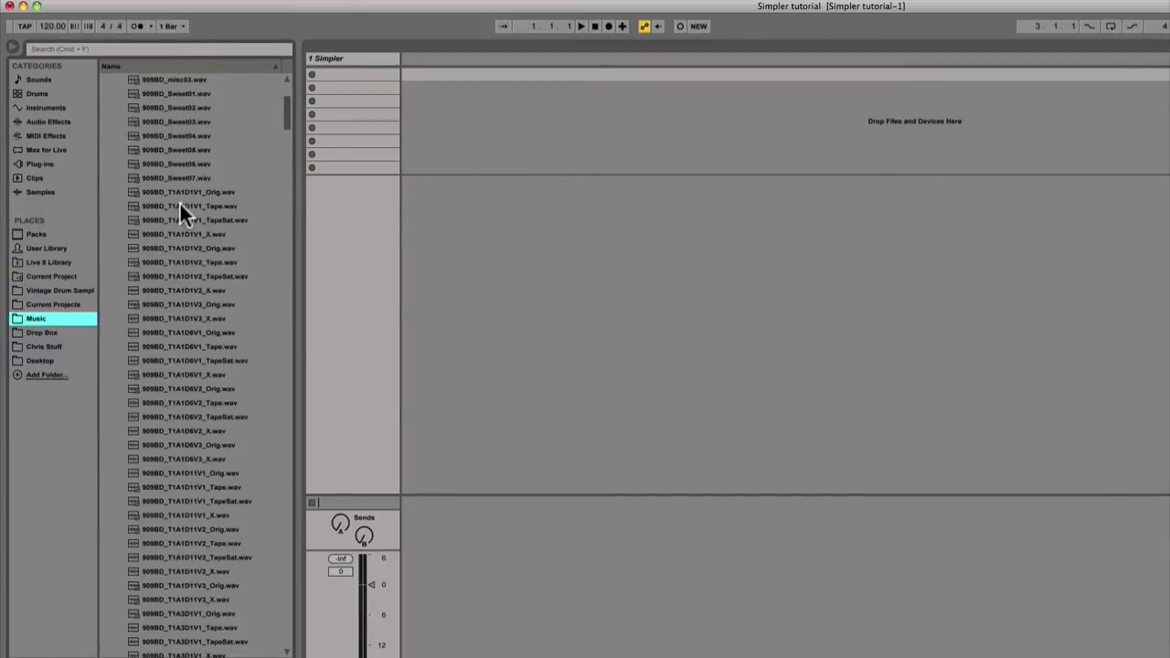
{"action": "scroll", "coordinate": [179, 201], "scroll_direction": "up", "scroll_amount": 4}
Audition several 909BD_Sweet kick samples and load 909BD_Sweet02.wav into Simpler
{"action": "left_click", "coordinate": [159, 178]}
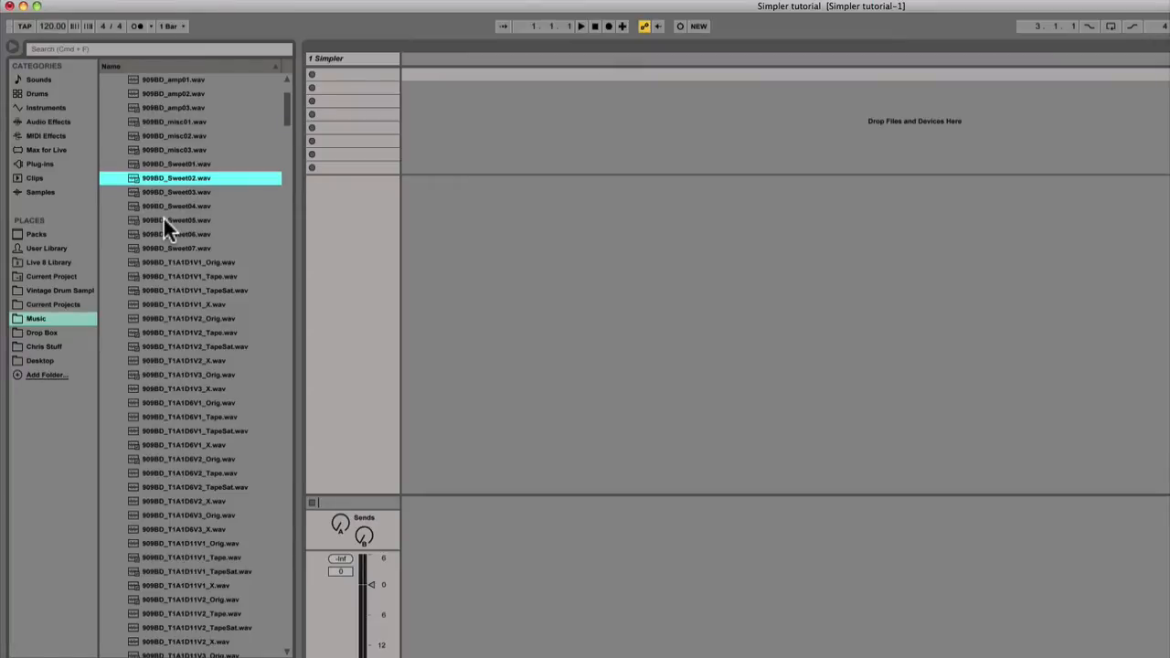
{"action": "left_click", "coordinate": [163, 219]}
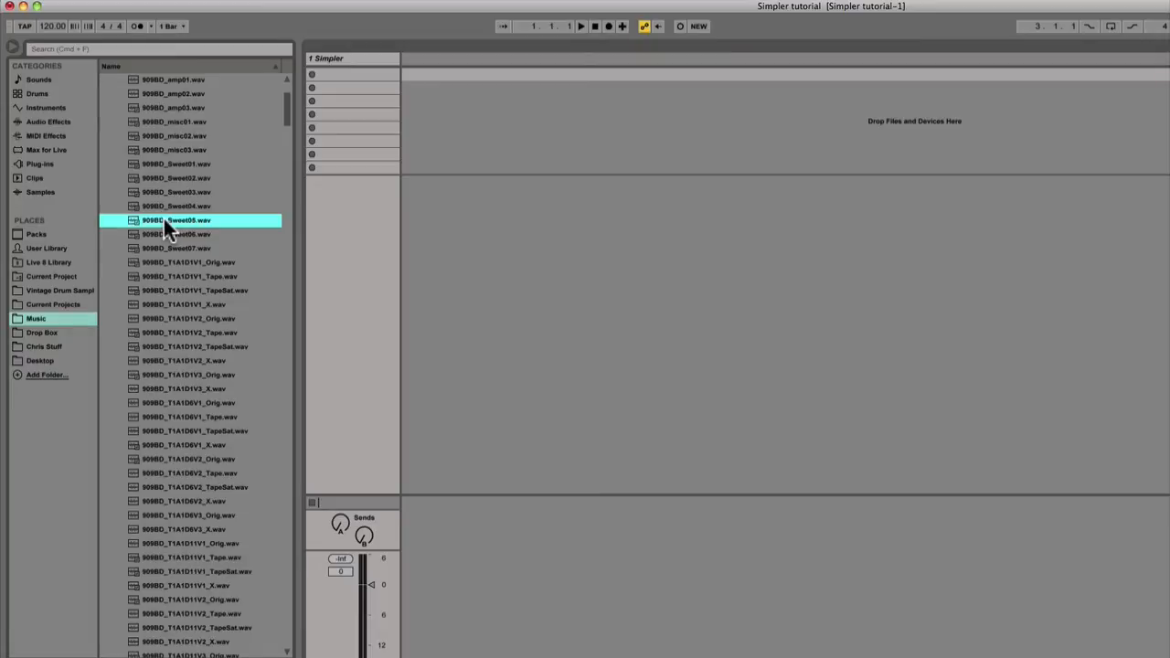
{"action": "left_click", "coordinate": [167, 233]}
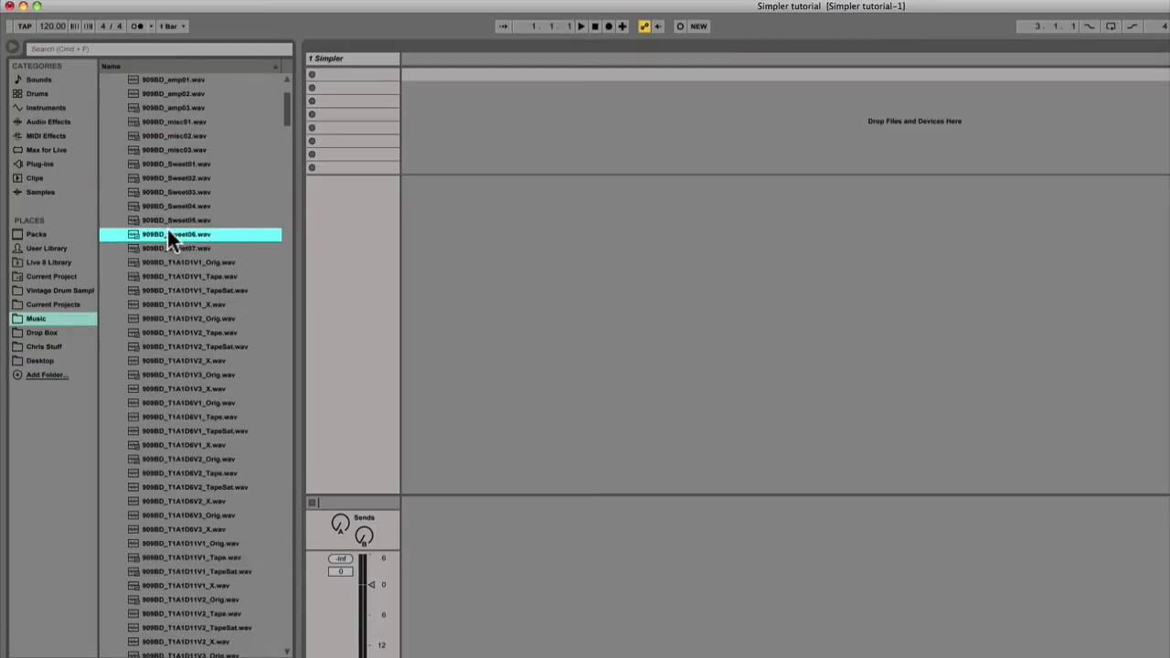
{"action": "left_click", "coordinate": [144, 192]}
{"action": "left_click", "coordinate": [164, 177]}
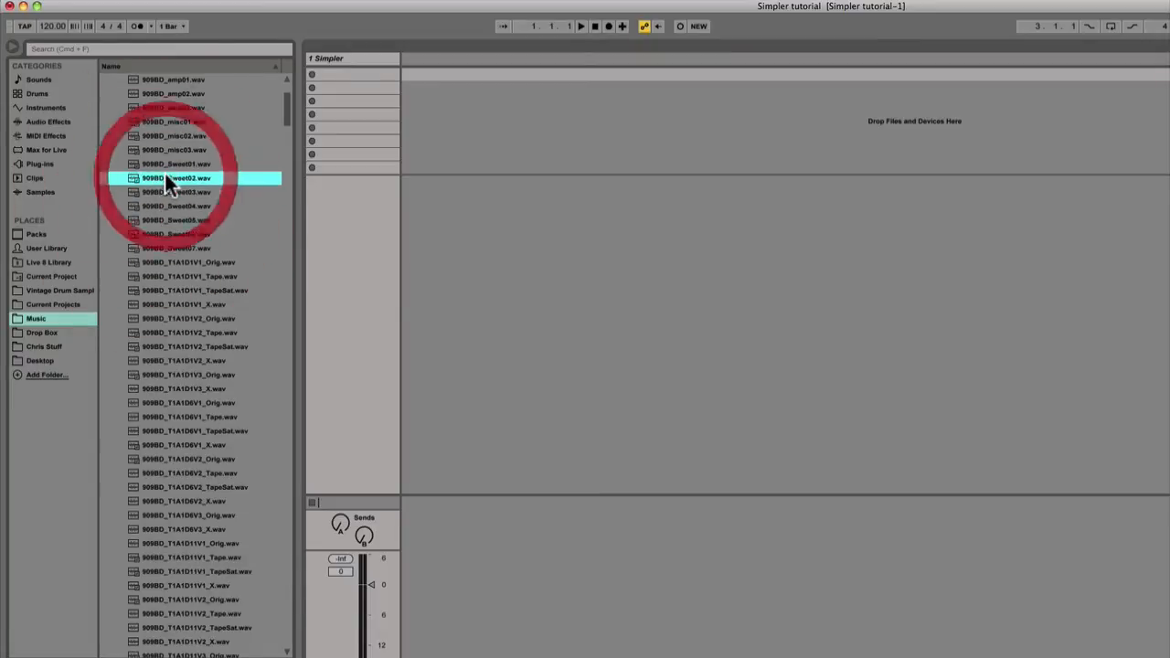
{"action": "left_click_drag", "start_coordinate": [165, 178], "coordinate": [193, 546]}
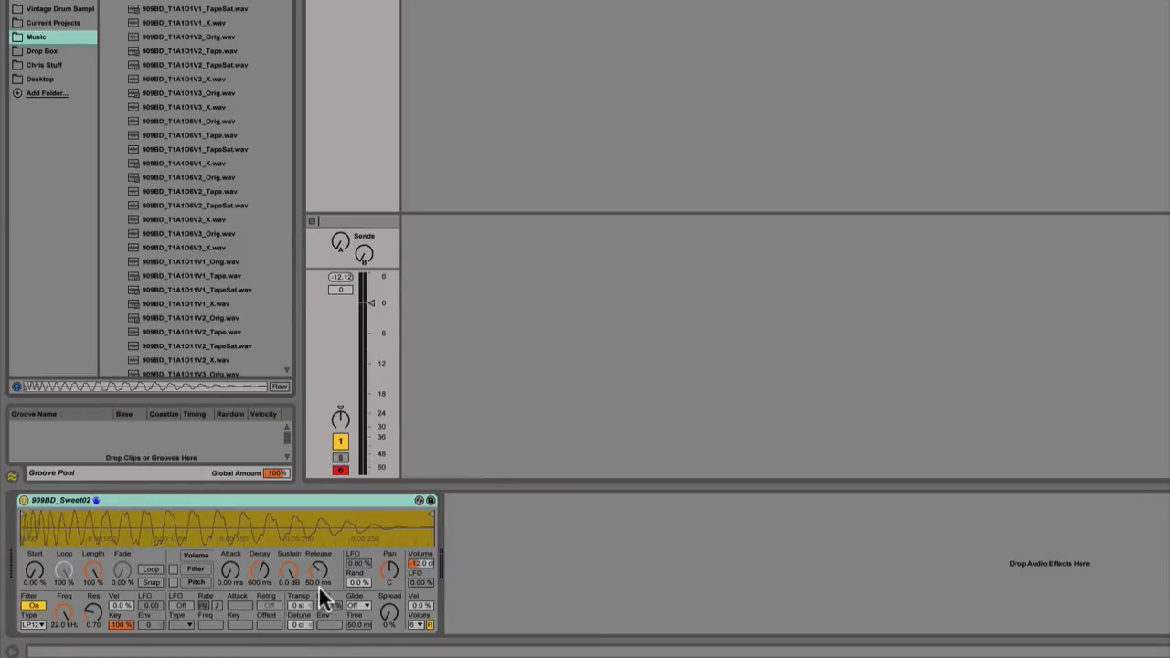
Narrow the played region of the kick sample to a few wave cycles near 0:00:100 and turn on looping
{"action": "left_click_drag", "start_coordinate": [32, 523], "coordinate": [142, 510]}
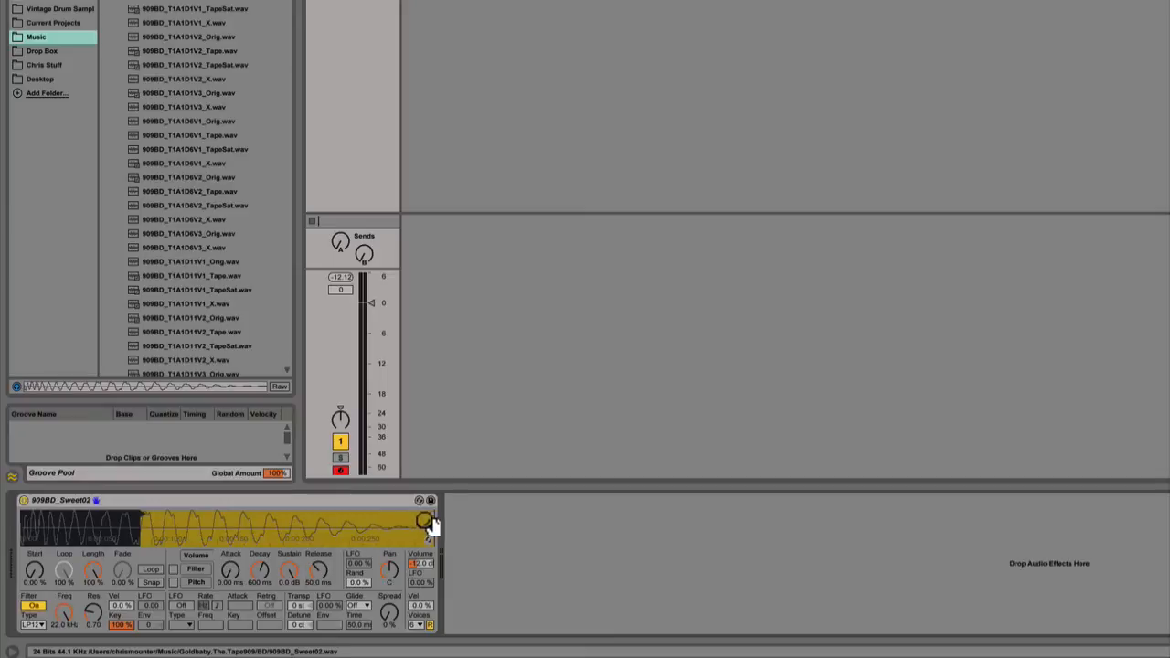
{"action": "mouse_move", "coordinate": [430, 520]}
{"action": "left_mouse_down"}
{"action": "mouse_move", "coordinate": [174, 519]}
{"action": "mouse_move", "coordinate": [155, 573]}
{"action": "left_mouse_up"}
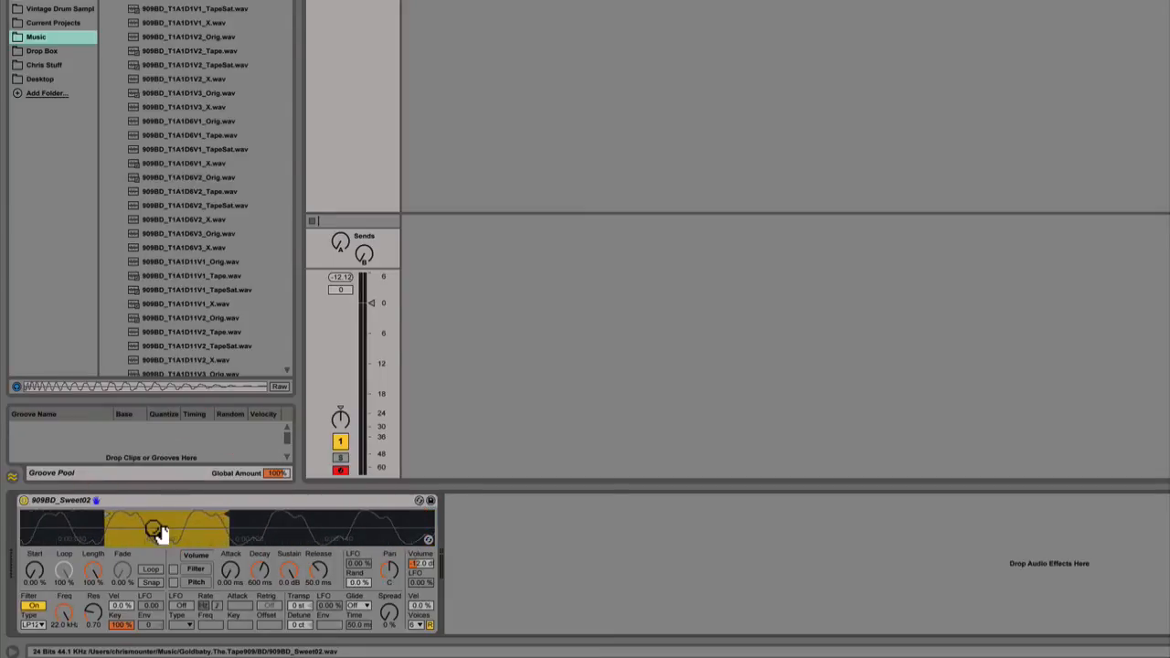
{"action": "left_click_drag", "start_coordinate": [229, 515], "coordinate": [266, 515]}
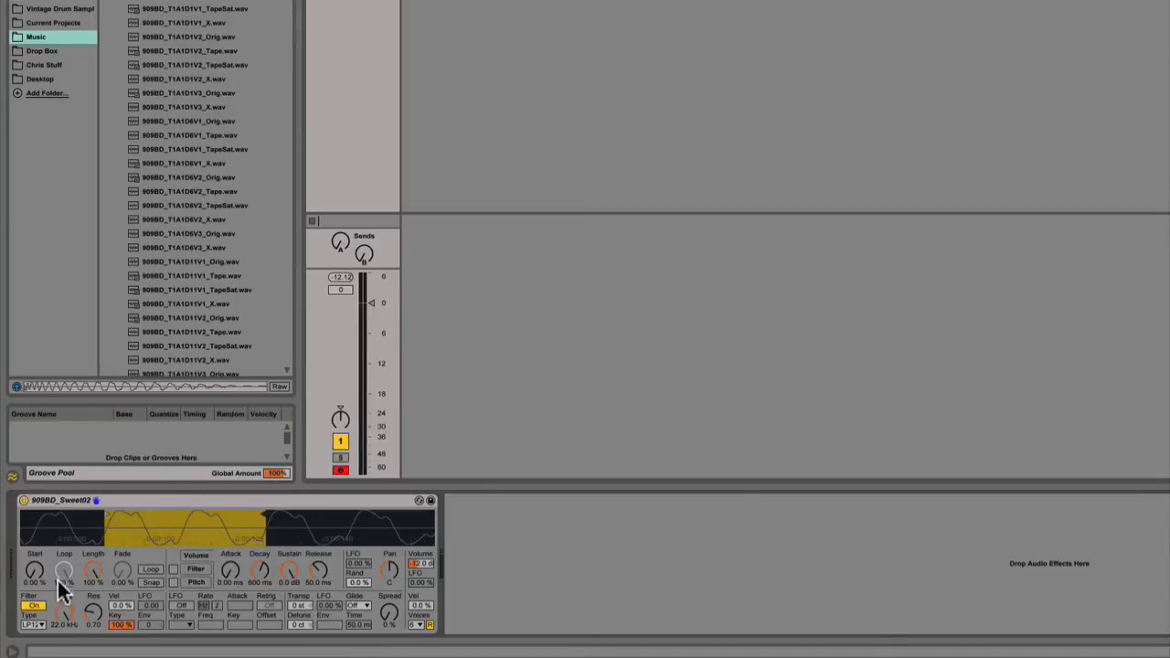
{"action": "left_click", "coordinate": [150, 568]}
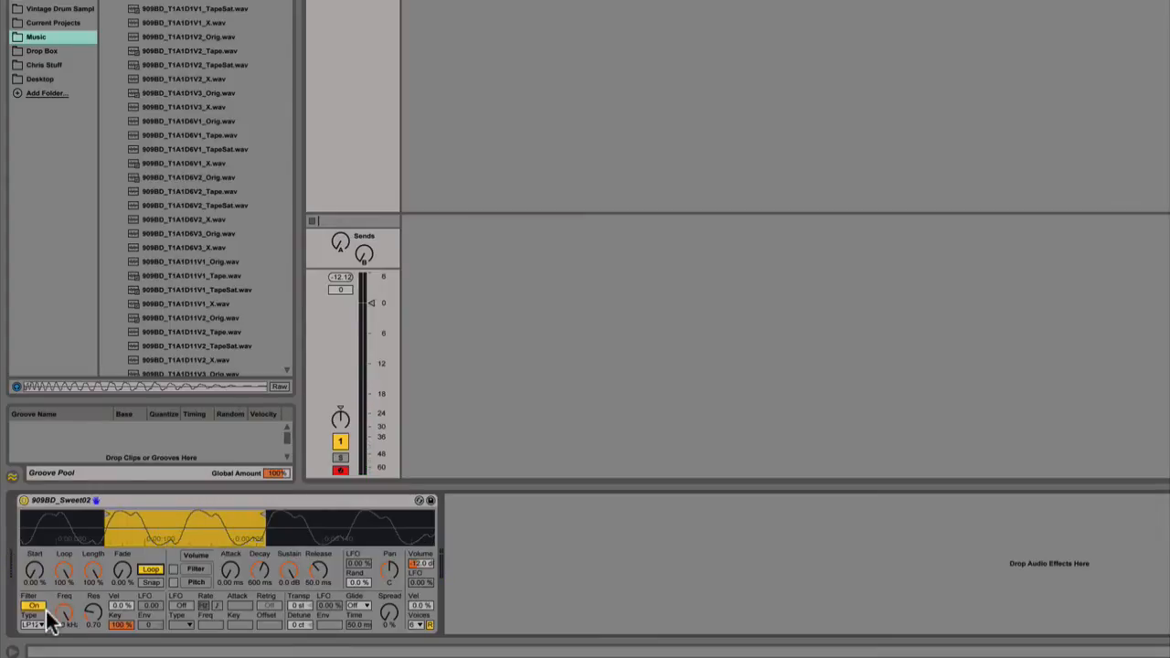
Lower the low-pass filter frequency to 130 Hz and raise Simpler's volume to about -7 dB
{"action": "left_click_drag", "start_coordinate": [72, 620], "coordinate": [71, 639]}
{"action": "left_click_drag", "start_coordinate": [421, 561], "coordinate": [421, 548]}
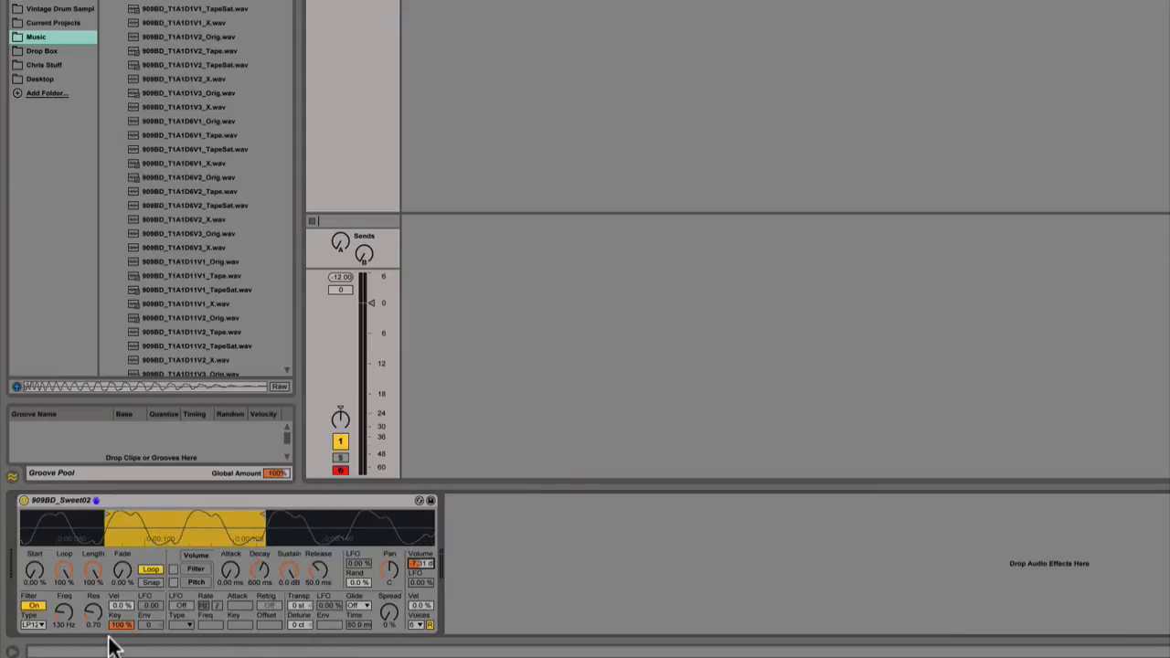
{"action": "left_click_drag", "start_coordinate": [188, 527], "coordinate": [211, 585]}
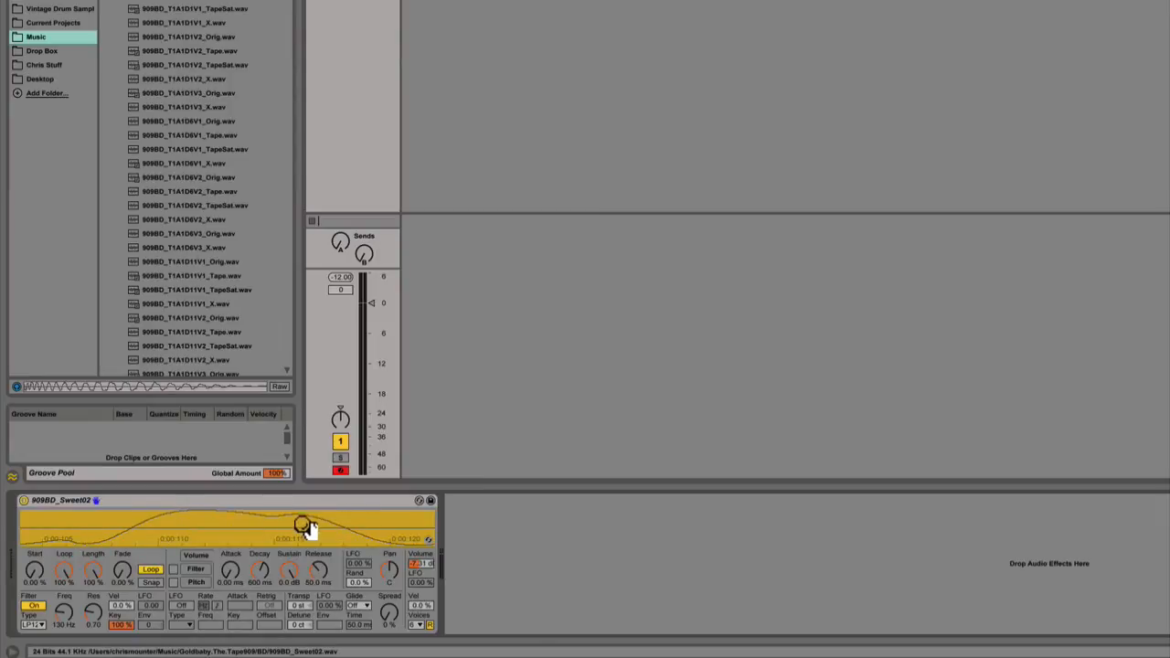
{"action": "mouse_move", "coordinate": [302, 527]}
{"action": "left_mouse_down"}
{"action": "mouse_move", "coordinate": [303, 470]}
{"action": "mouse_move", "coordinate": [301, 508]}
{"action": "mouse_move", "coordinate": [283, 522]}
{"action": "left_mouse_up"}
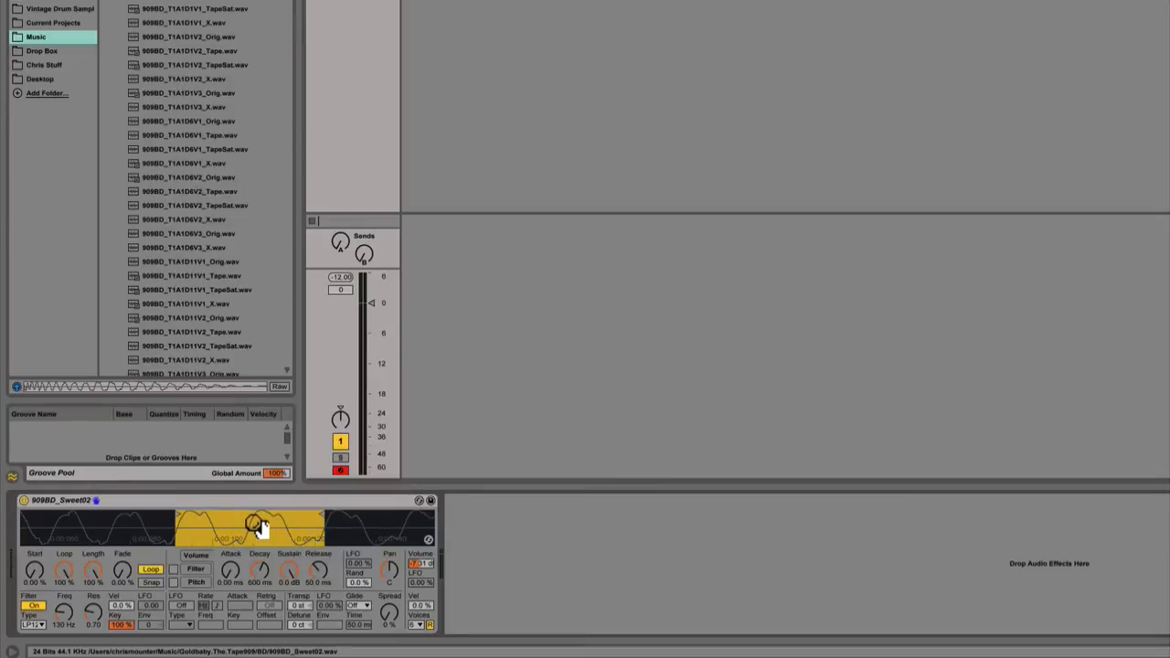
{"action": "left_click_drag", "start_coordinate": [243, 524], "coordinate": [214, 526]}
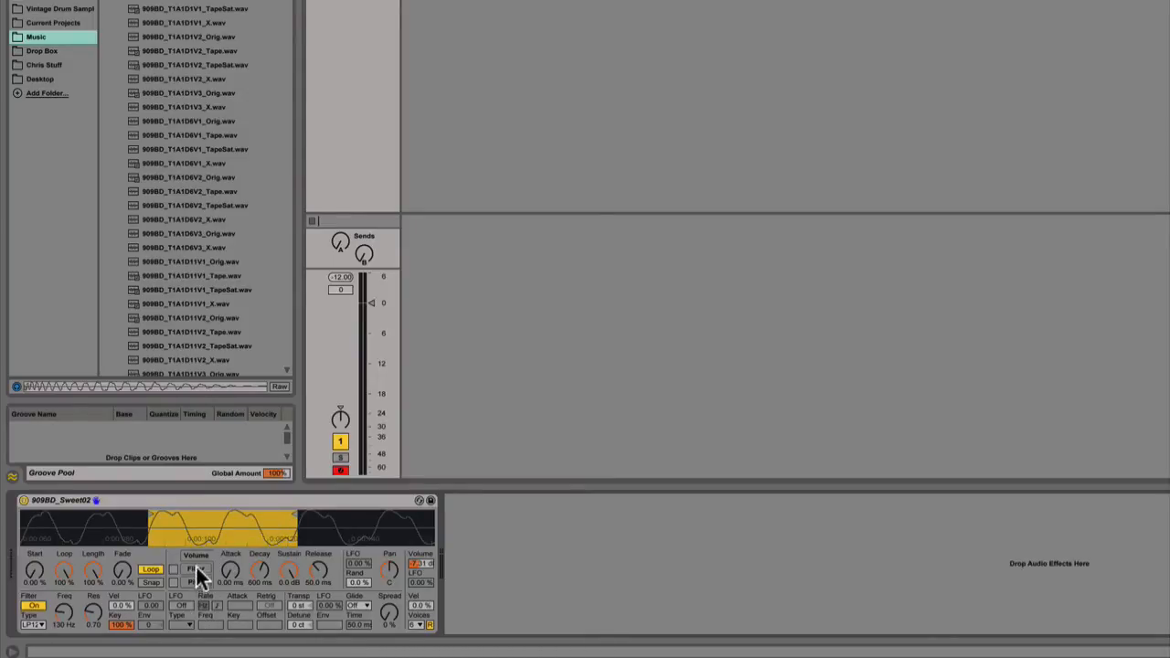
Turn on Simpler's LFO with a sine waveform and set the filter's LFO modulation amount to 24.0
{"action": "left_click", "coordinate": [33, 606]}
{"action": "left_click", "coordinate": [187, 605]}
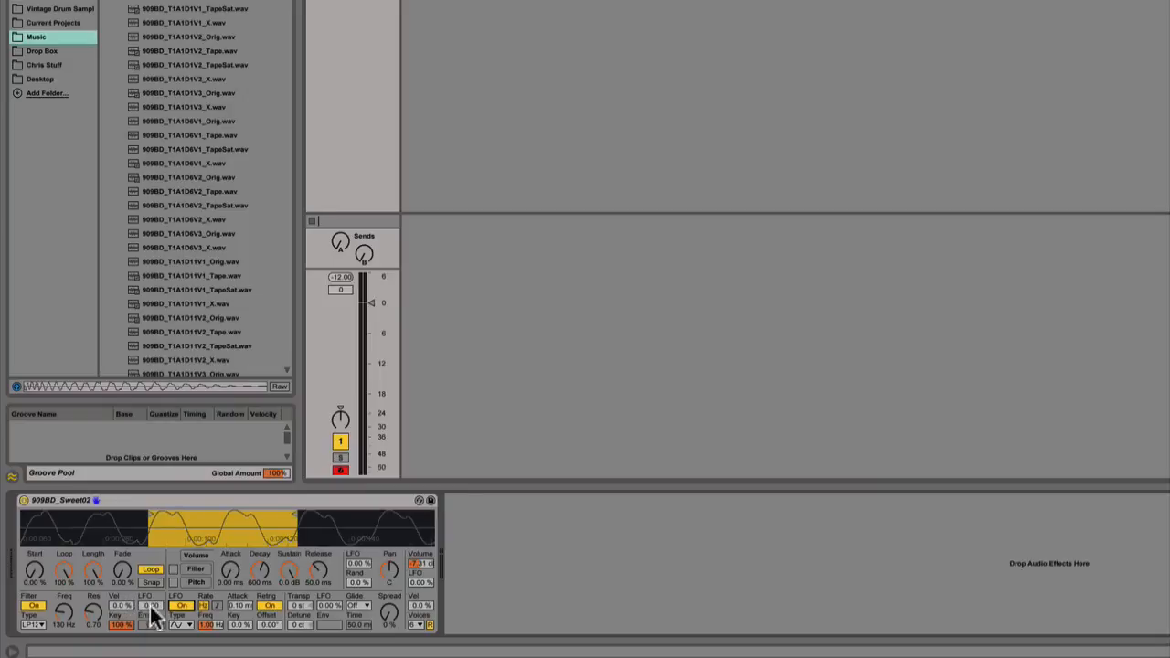
{"action": "left_click_drag", "start_coordinate": [150, 609], "coordinate": [151, 604]}
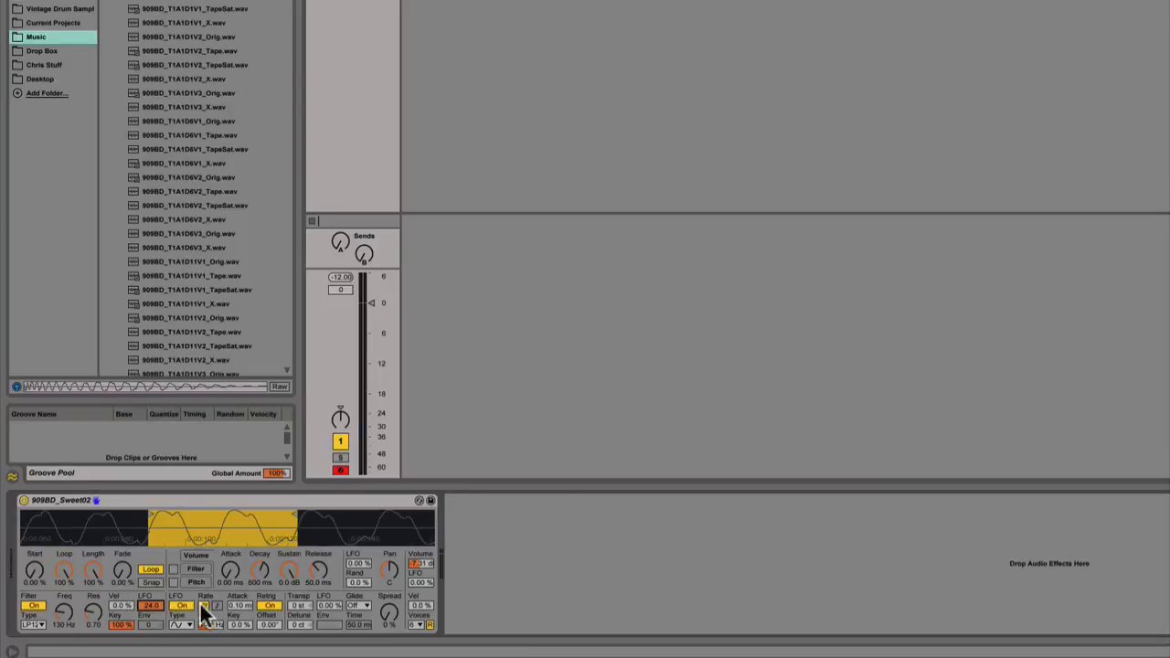
{"action": "left_click", "coordinate": [180, 625]}
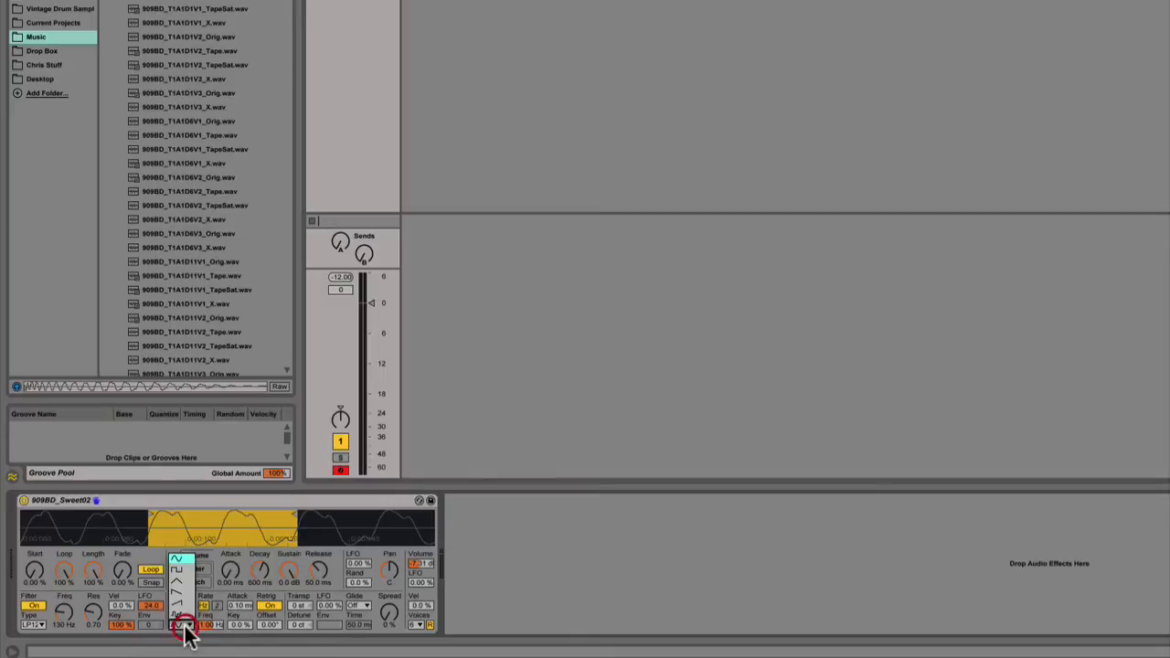
{"action": "left_click", "coordinate": [184, 557]}
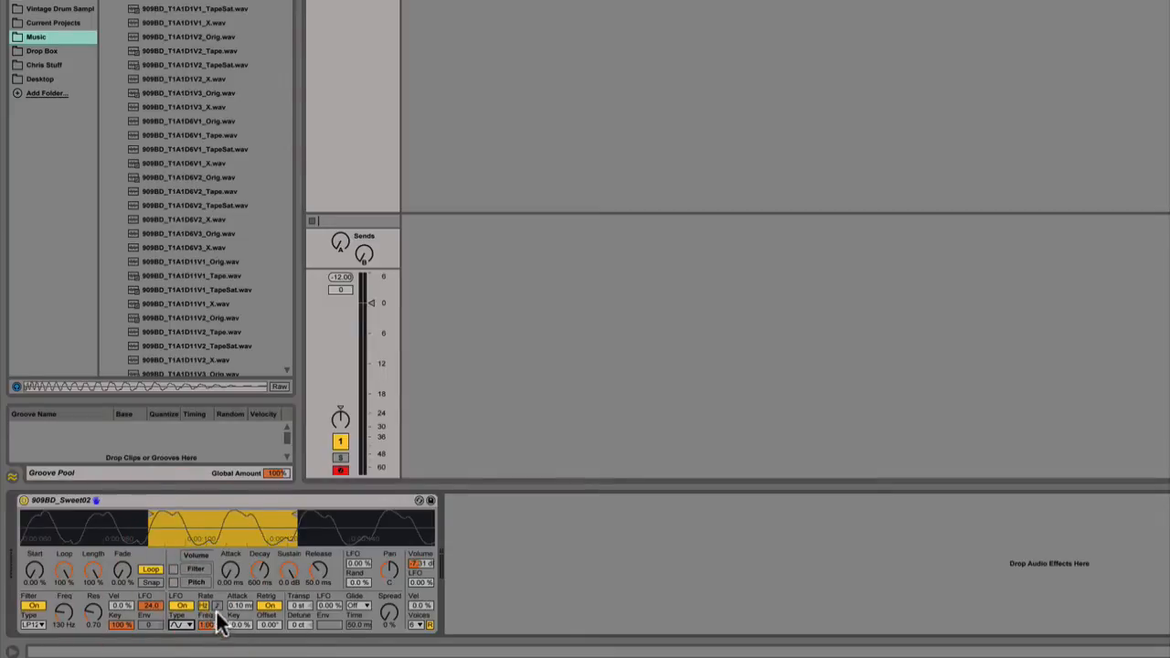
Try LFO frequencies up to 20.0 Hz and switch the LFO rate to tempo-synced 1/4 beats
{"action": "mouse_move", "coordinate": [209, 625]}
{"action": "left_mouse_down"}
{"action": "mouse_move", "coordinate": [208, 590]}
{"action": "mouse_move", "coordinate": [211, 643]}
{"action": "left_mouse_up"}
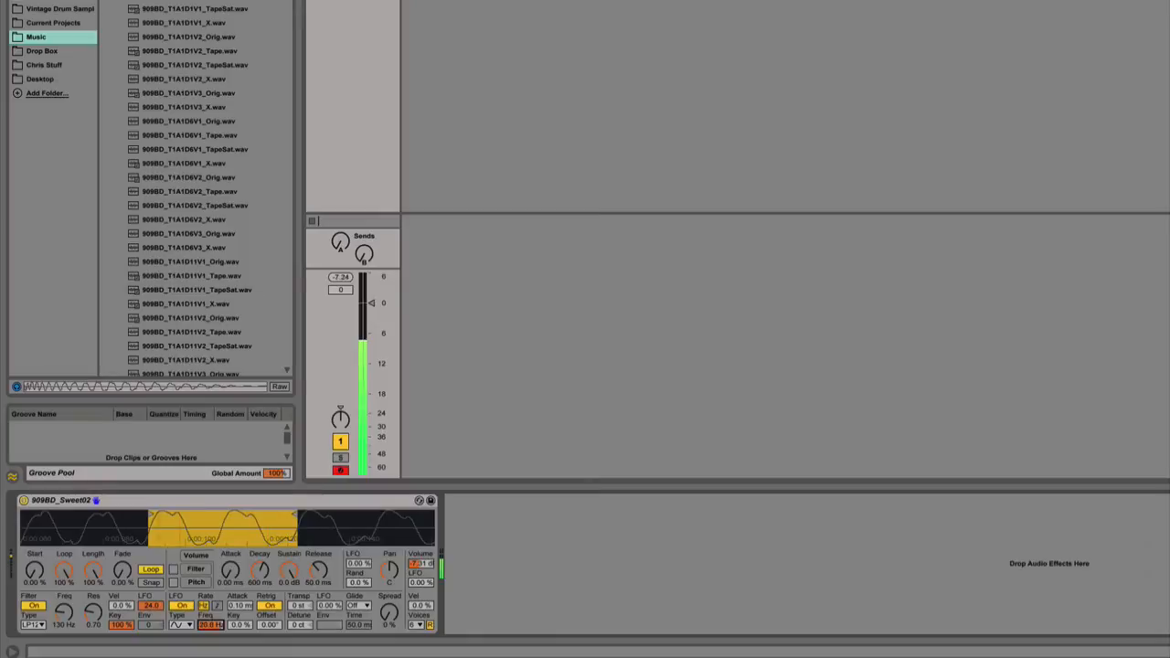
{"action": "left_click_drag", "start_coordinate": [211, 626], "coordinate": [217, 622]}
{"action": "left_click", "coordinate": [218, 606]}
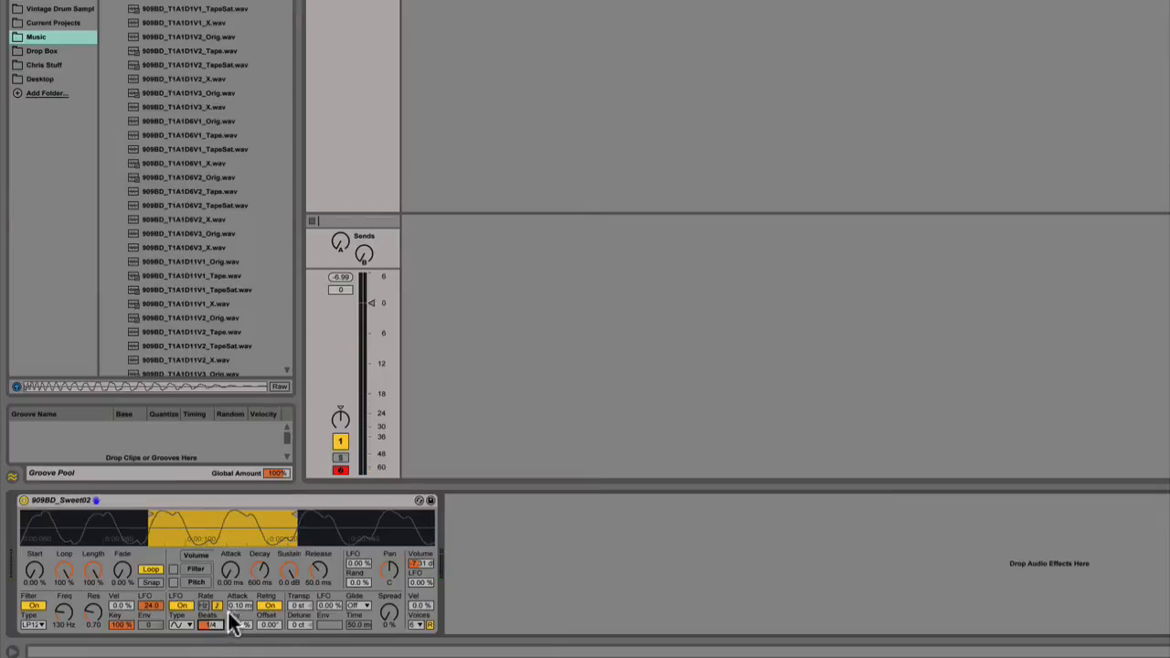
Try a longer LFO attack and return it to 0.10 ms
{"action": "left_click_drag", "start_coordinate": [238, 606], "coordinate": [241, 583]}
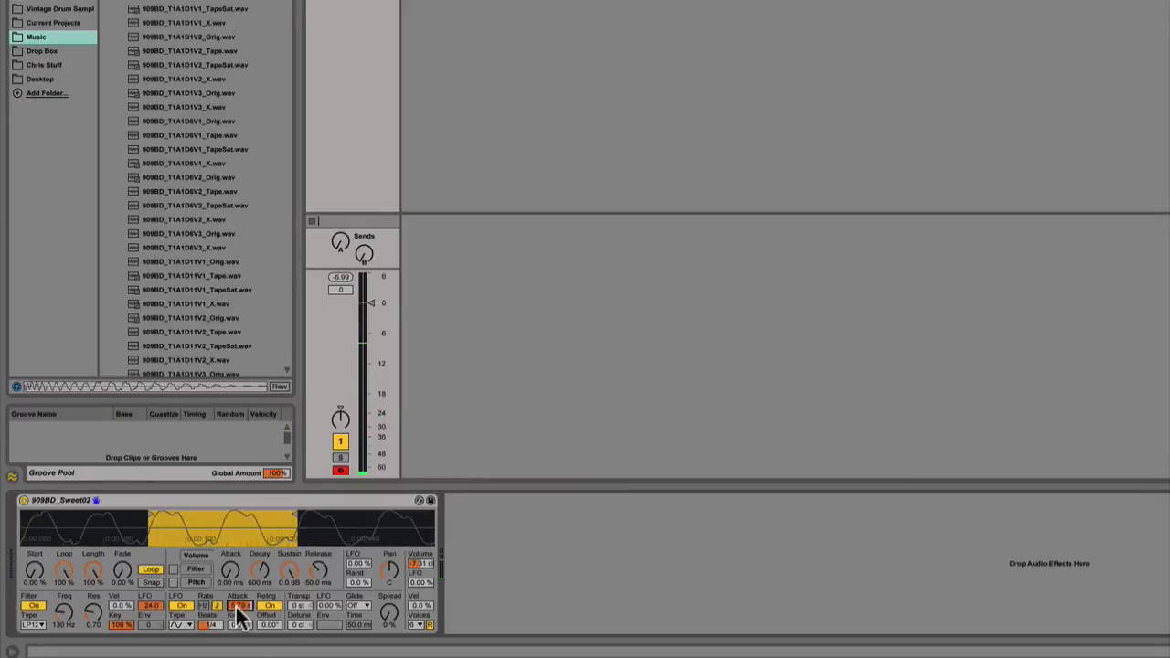
{"action": "left_click_drag", "start_coordinate": [243, 610], "coordinate": [243, 630]}
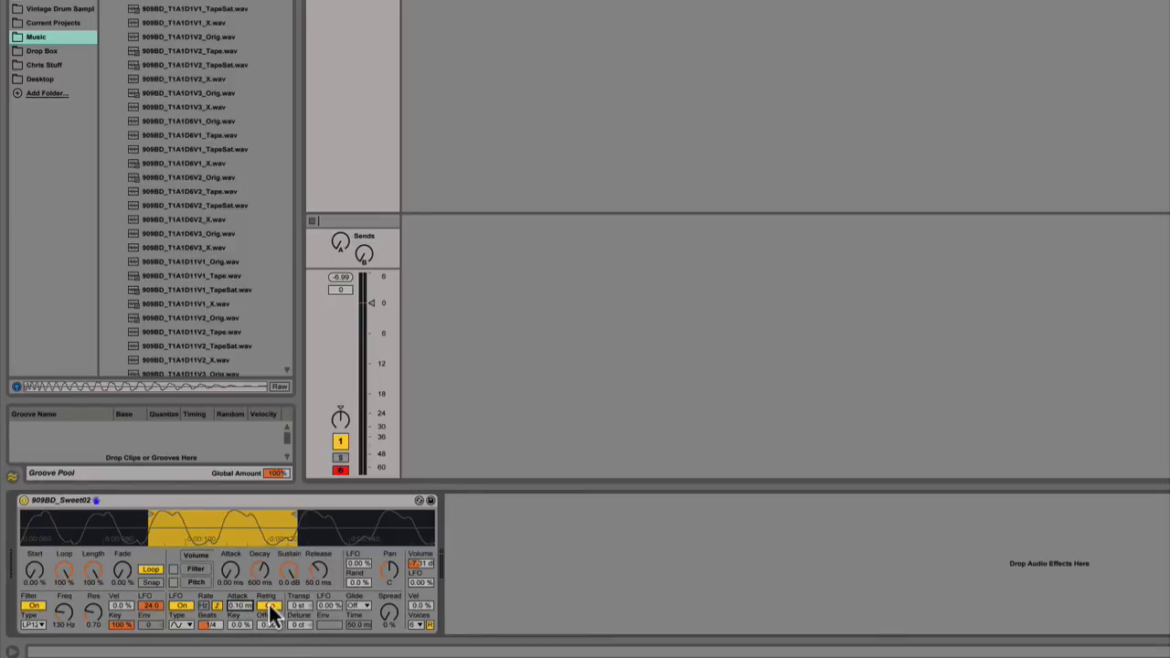
Try the LFO with retriggering off and turn Retrig back on
{"action": "left_click", "coordinate": [270, 607]}
{"action": "left_click", "coordinate": [267, 607]}
{"action": "left_click", "coordinate": [270, 607]}
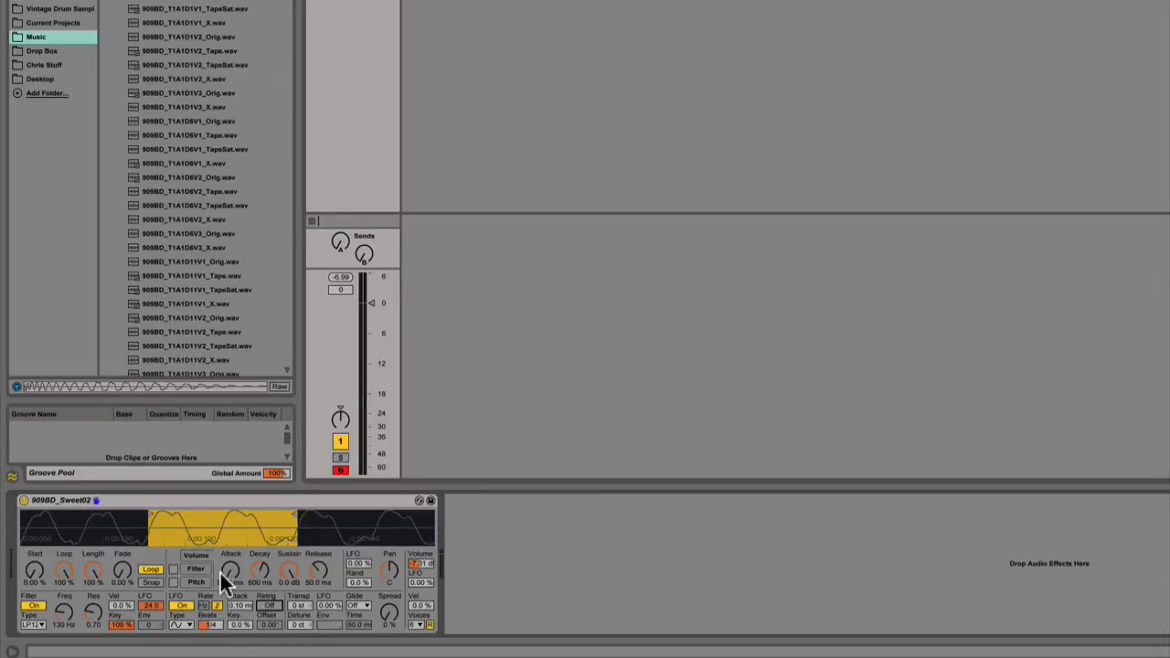
{"action": "left_click", "coordinate": [274, 606]}
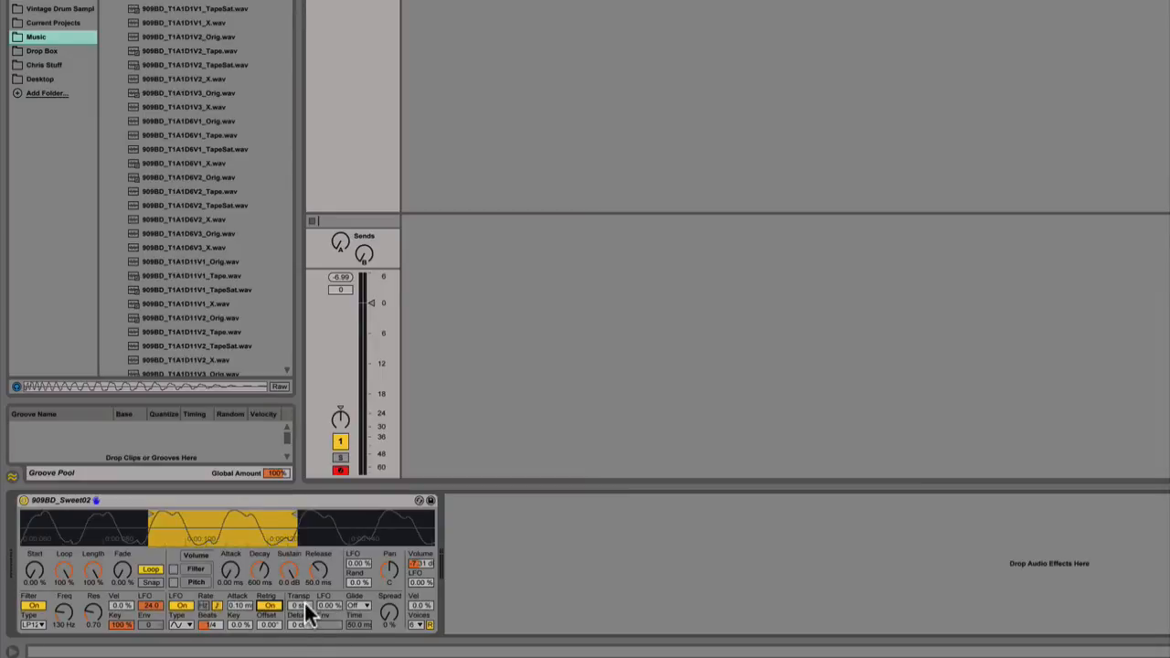
Try transposing the sample by +5 st, reset it to 0 st, and test the LFO pitch modulation amount
{"action": "mouse_move", "coordinate": [305, 601]}
{"action": "left_mouse_down"}
{"action": "mouse_move", "coordinate": [304, 585]}
{"action": "mouse_move", "coordinate": [304, 615]}
{"action": "left_mouse_up"}
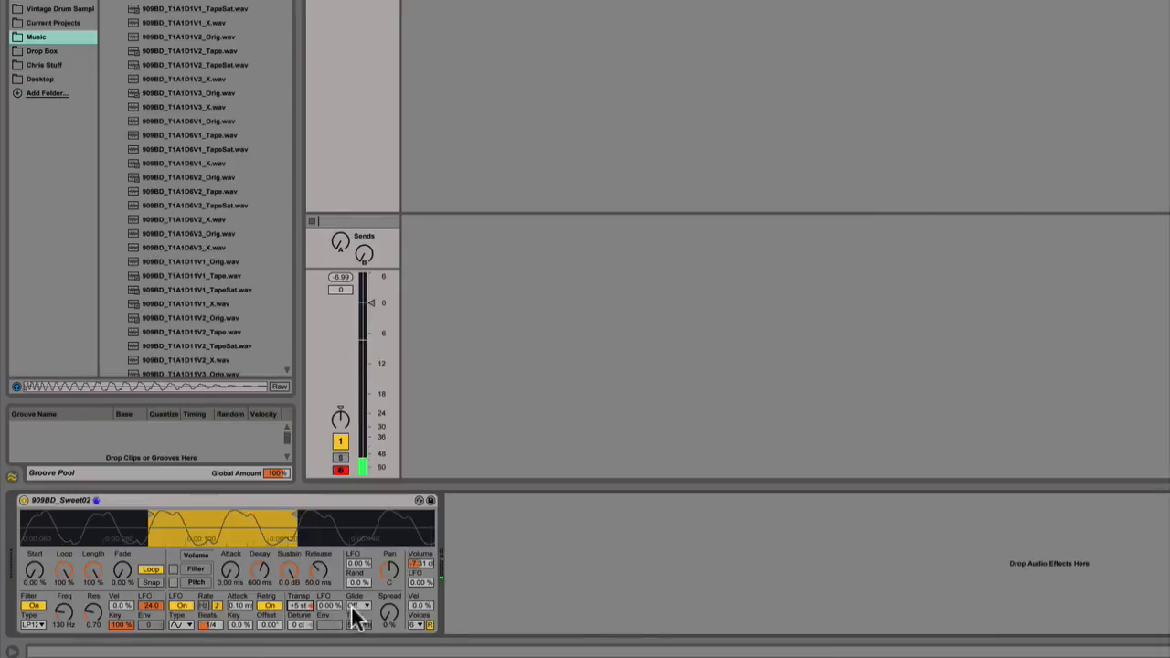
{"action": "double_click", "coordinate": [307, 607]}
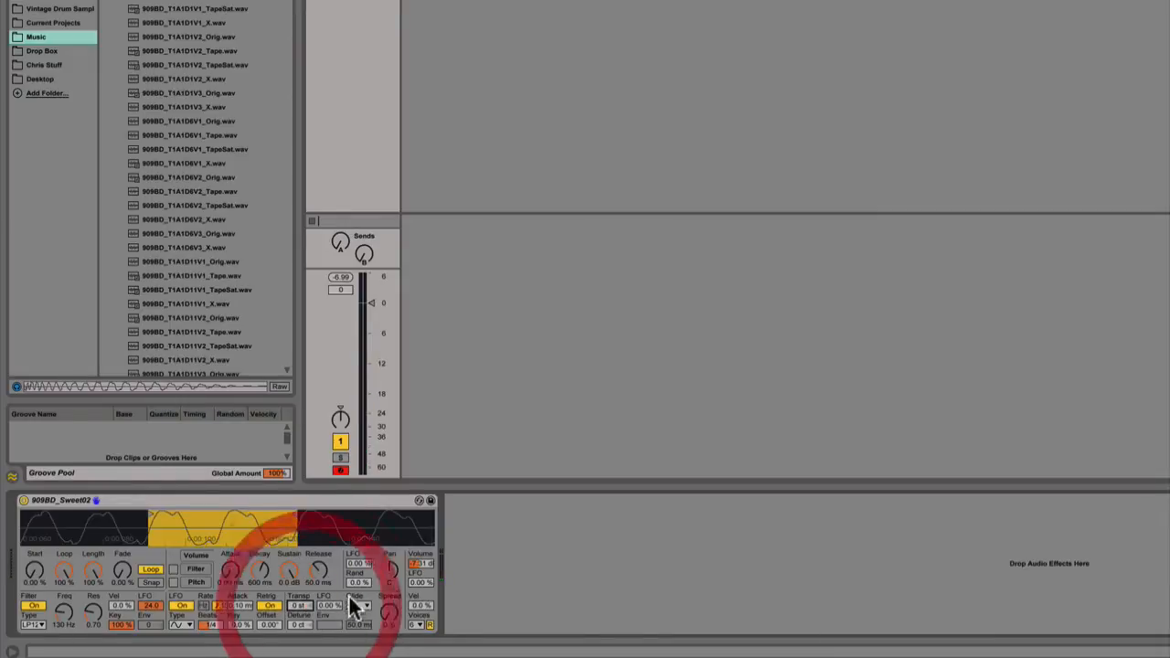
{"action": "mouse_move", "coordinate": [332, 610]}
{"action": "left_mouse_down"}
{"action": "mouse_move", "coordinate": [327, 543]}
{"action": "mouse_move", "coordinate": [330, 603]}
{"action": "left_mouse_up"}
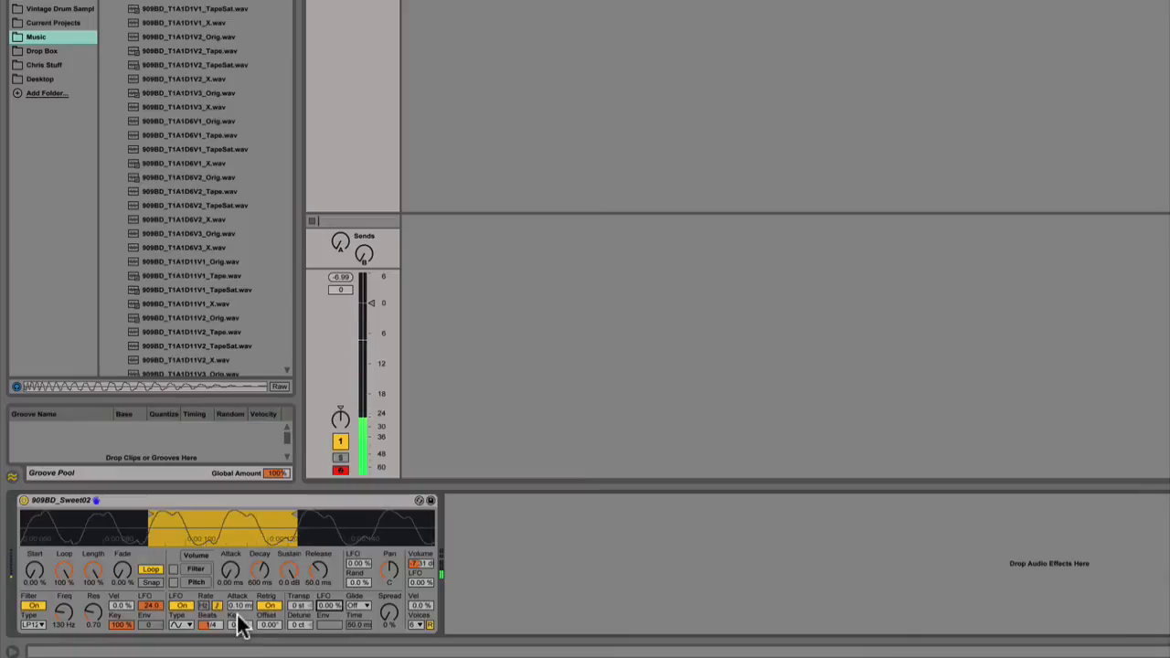
Set the volume envelope's release to 1.29 s and attack to 17.0 ms, and the filter frequency to 144 Hz
{"action": "mouse_move", "coordinate": [314, 576]}
{"action": "left_mouse_down"}
{"action": "mouse_move", "coordinate": [315, 589]}
{"action": "mouse_move", "coordinate": [315, 568]}
{"action": "left_mouse_up"}
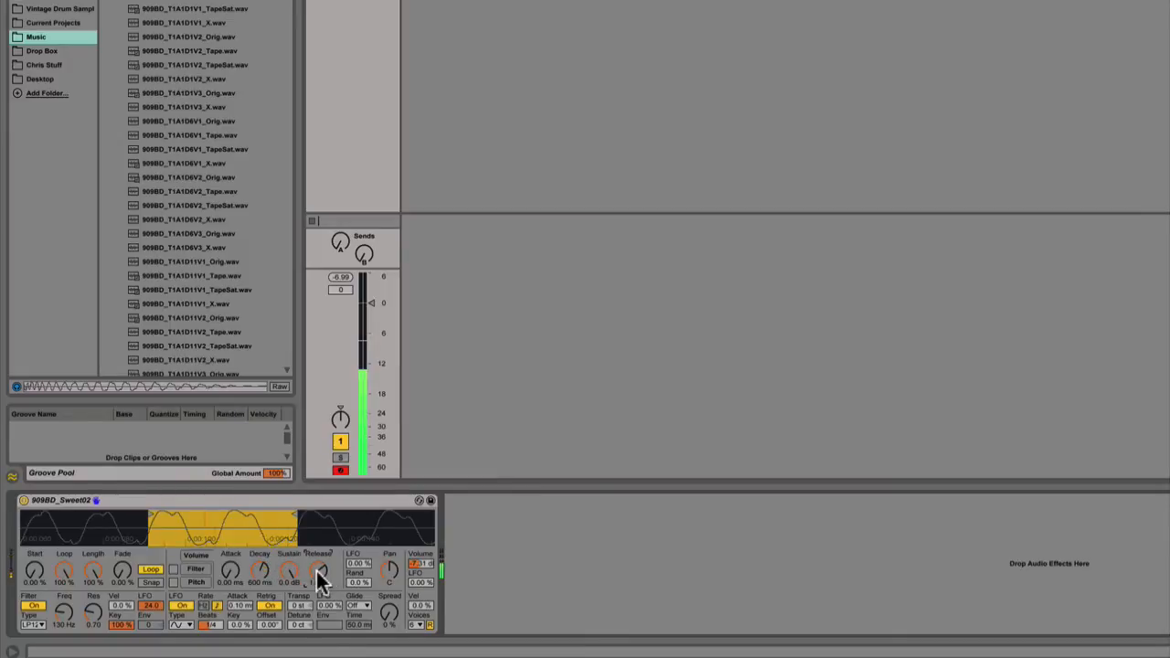
{"action": "left_click_drag", "start_coordinate": [316, 569], "coordinate": [318, 576]}
{"action": "left_click_drag", "start_coordinate": [235, 588], "coordinate": [234, 557]}
{"action": "left_click_drag", "start_coordinate": [70, 618], "coordinate": [70, 614]}
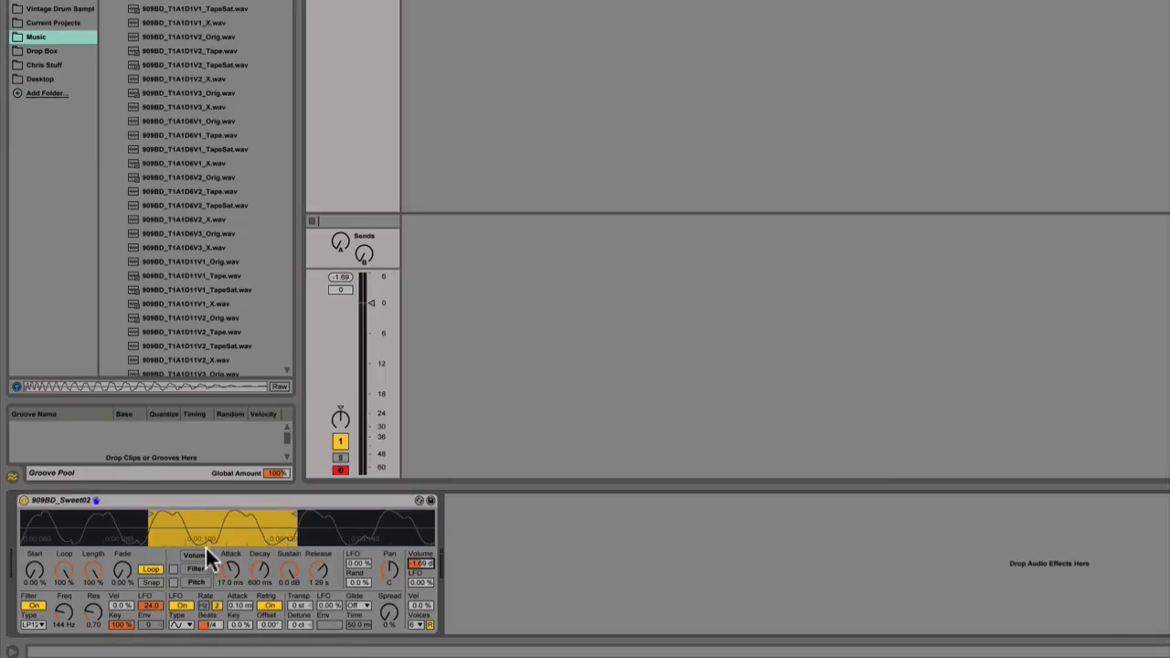
Audition a few 909BD_T1A1D1 samples and replace Simpler's current sample with 909BD_T1A1D1V1_X.wav
{"action": "left_click_drag", "start_coordinate": [207, 534], "coordinate": [162, 539]}
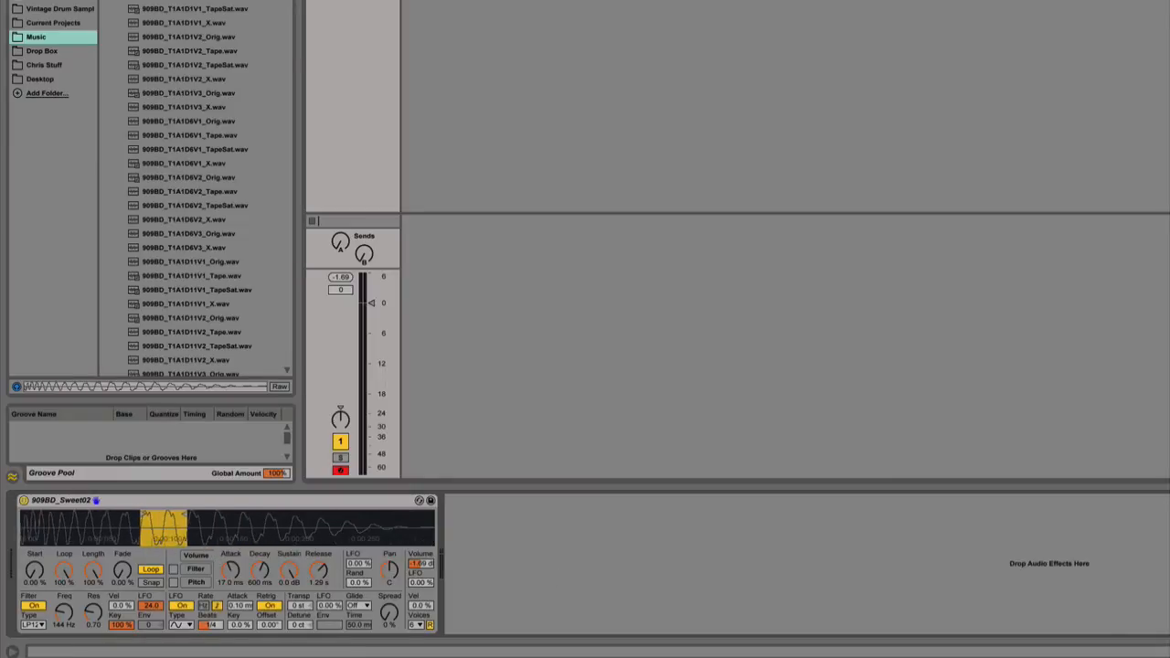
{"action": "left_click", "coordinate": [190, 64]}
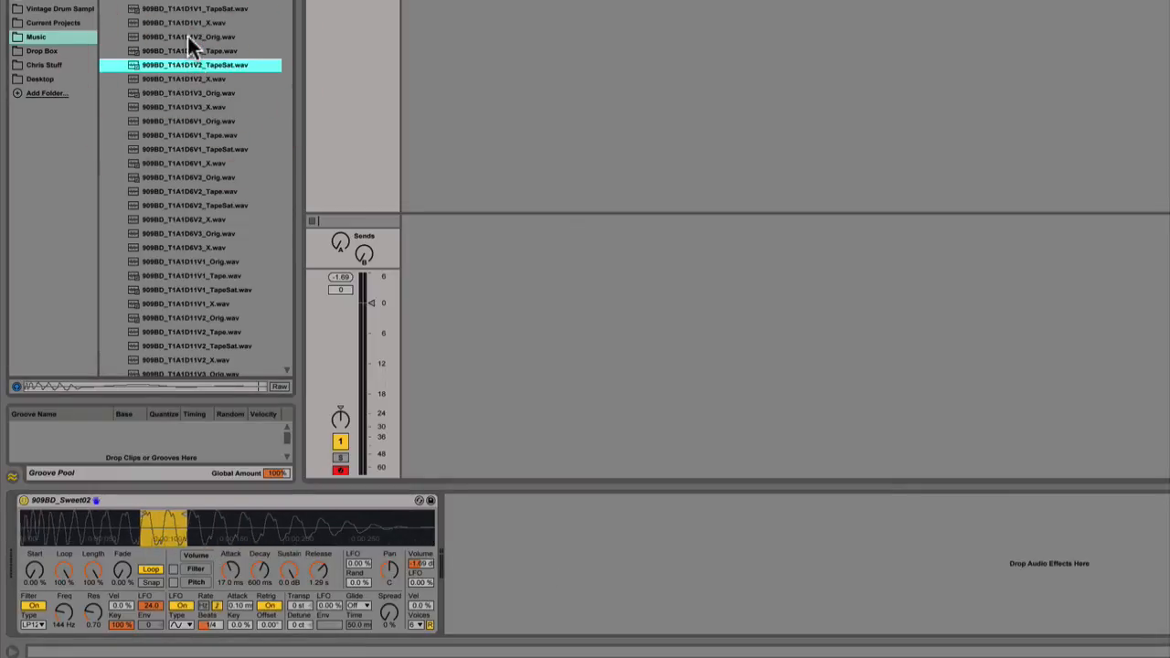
{"action": "left_click", "coordinate": [181, 39]}
{"action": "left_click", "coordinate": [187, 22]}
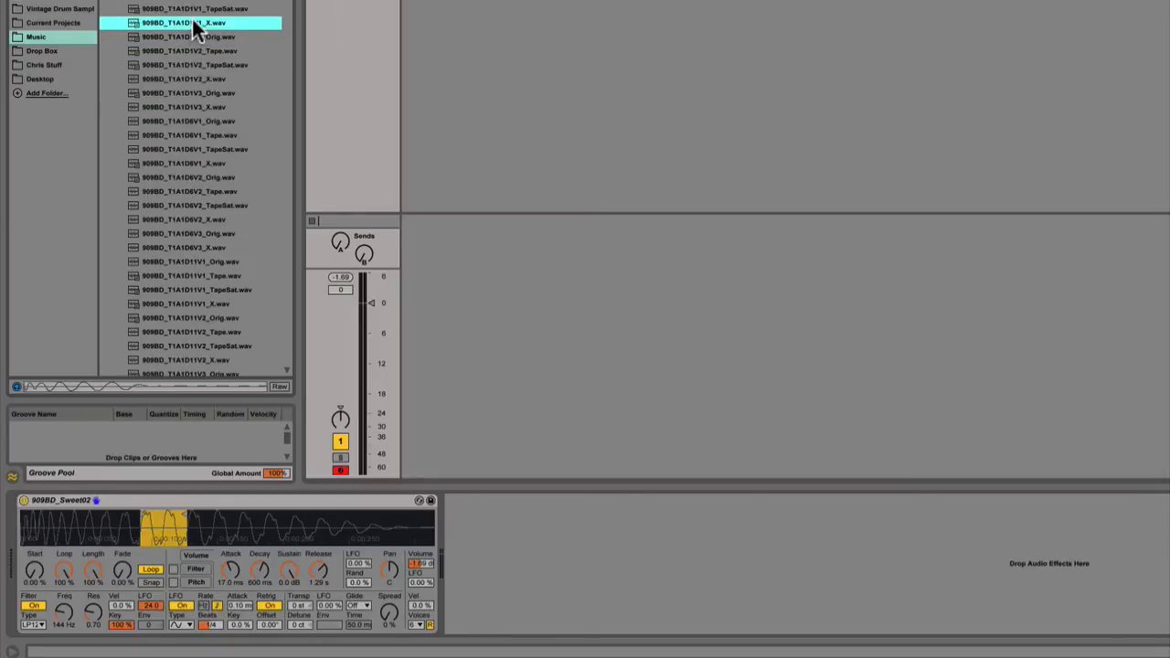
{"action": "left_click", "coordinate": [285, 507]}
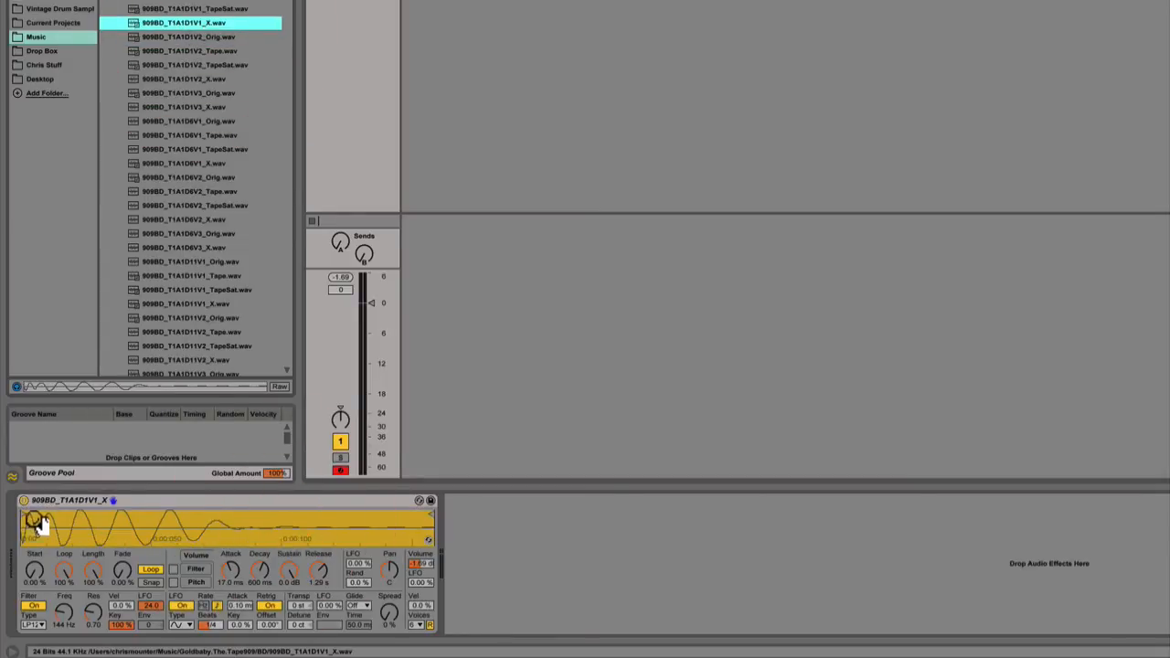
Trim the loaded kick sample to a short looping section spanning about two waveform cycles
{"action": "left_click_drag", "start_coordinate": [27, 515], "coordinate": [73, 515]}
{"action": "mouse_move", "coordinate": [428, 515]}
{"action": "left_mouse_down"}
{"action": "mouse_move", "coordinate": [125, 517]}
{"action": "mouse_move", "coordinate": [152, 512]}
{"action": "left_mouse_up"}
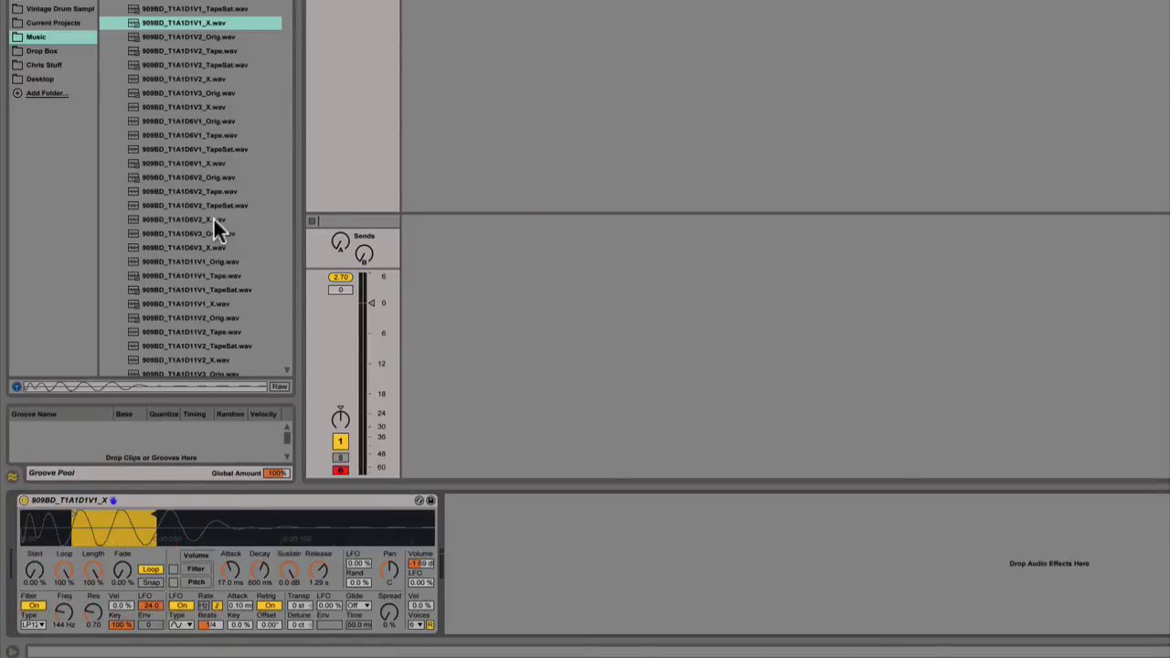
Audition samples in the 909 Perc folder, try 909RimV2_Orig.wav in Simpler, and replace it with 909RimV1_X.wav
{"action": "scroll", "coordinate": [212, 219], "scroll_direction": "up", "scroll_amount": 3}
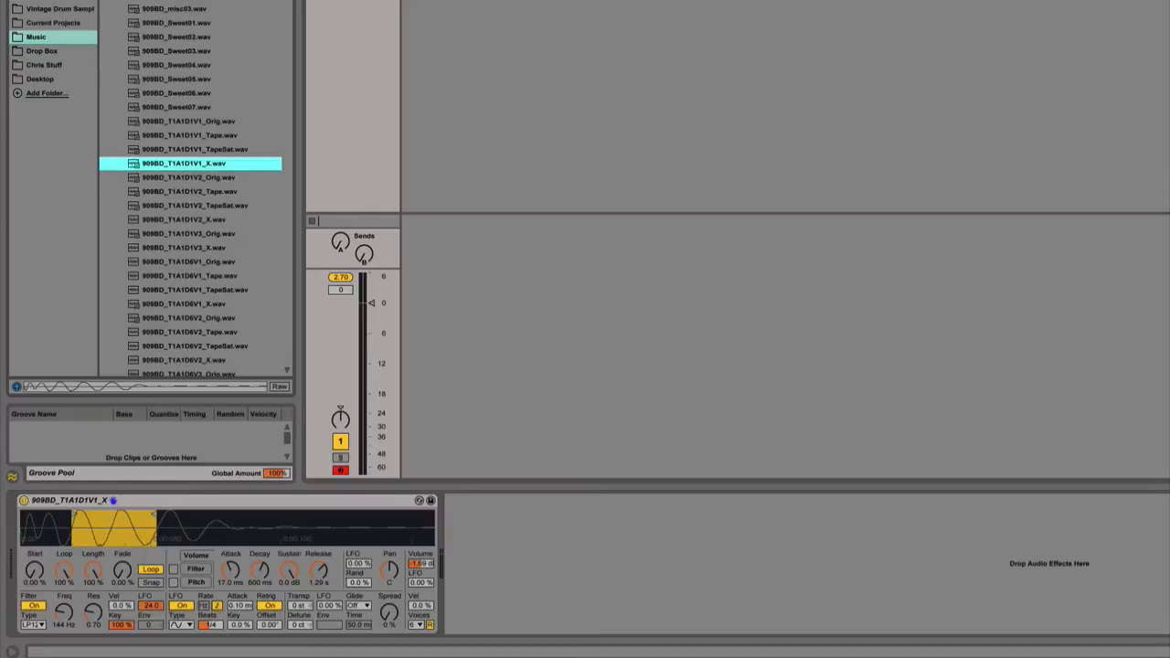
{"action": "left_click", "coordinate": [107, 1]}
{"action": "left_click", "coordinate": [110, 1]}
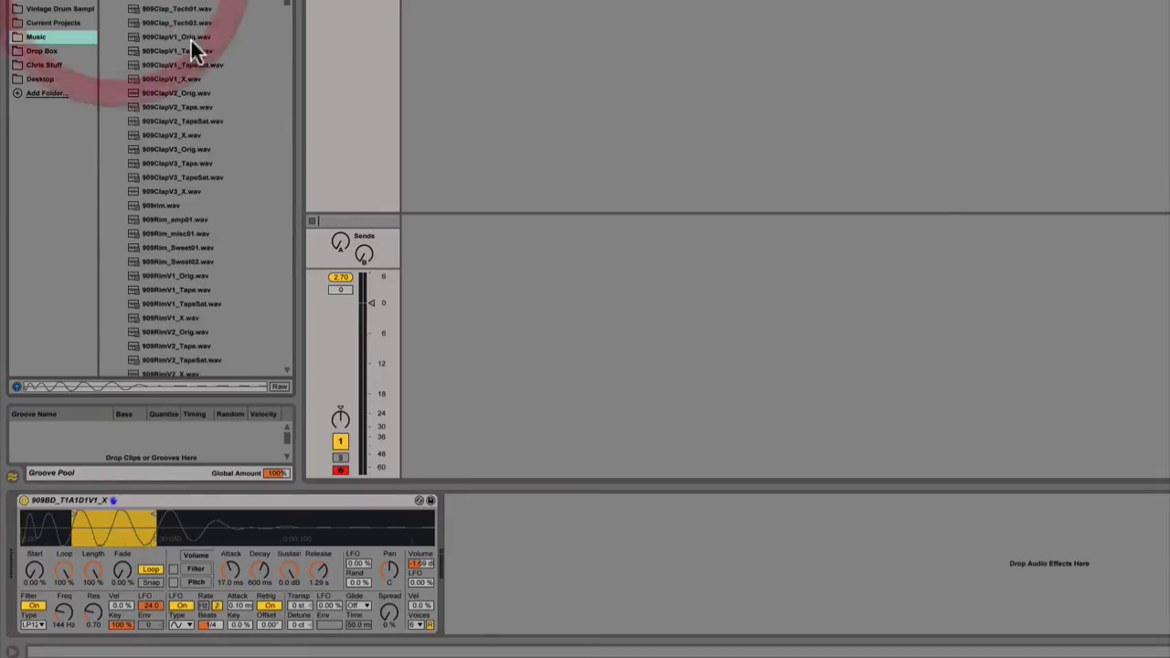
{"action": "scroll", "coordinate": [209, 98], "scroll_direction": "down", "scroll_amount": 5}
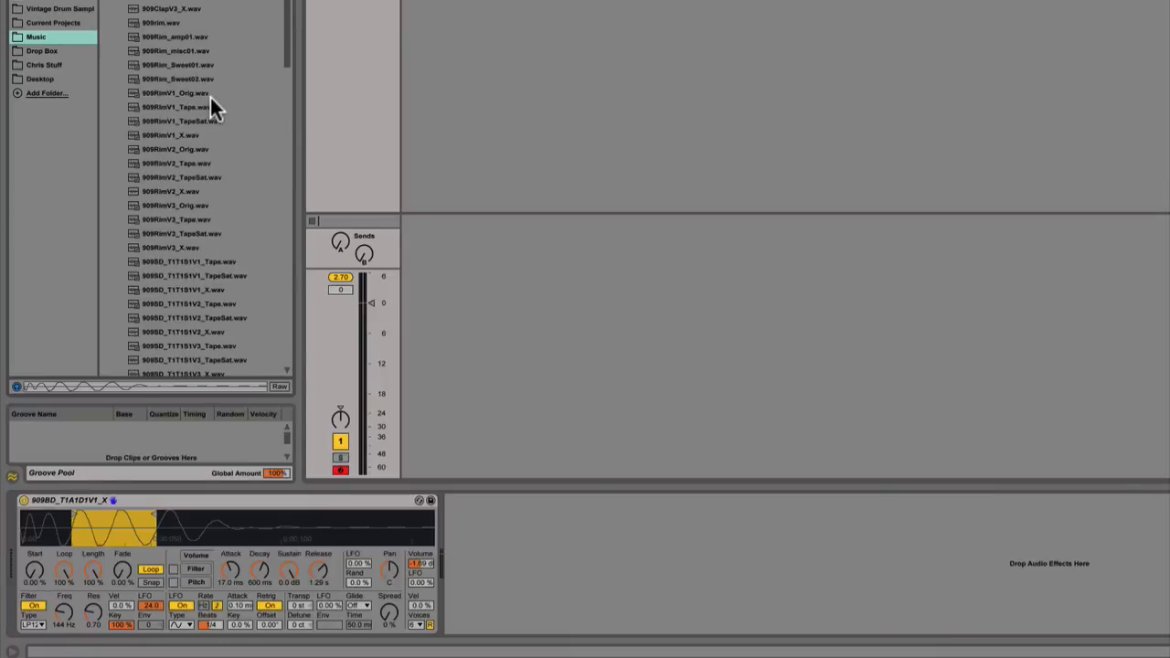
{"action": "scroll", "coordinate": [209, 95], "scroll_direction": "down", "scroll_amount": 3}
{"action": "left_click", "coordinate": [180, 234]}
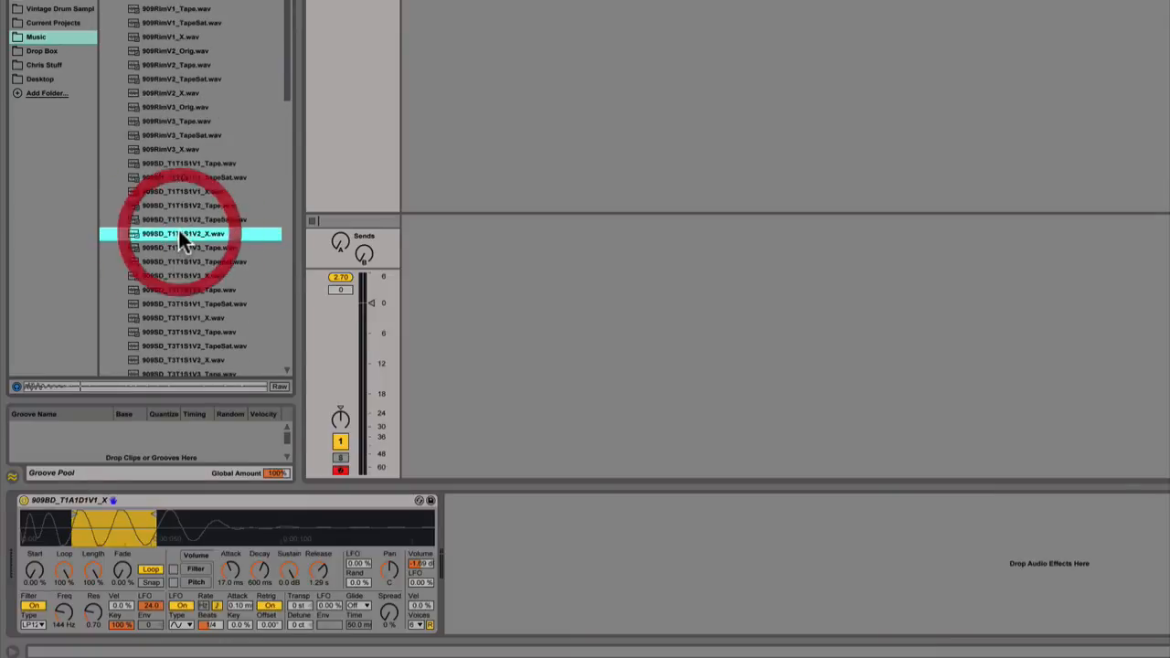
{"action": "left_click_drag", "start_coordinate": [154, 49], "coordinate": [199, 534]}
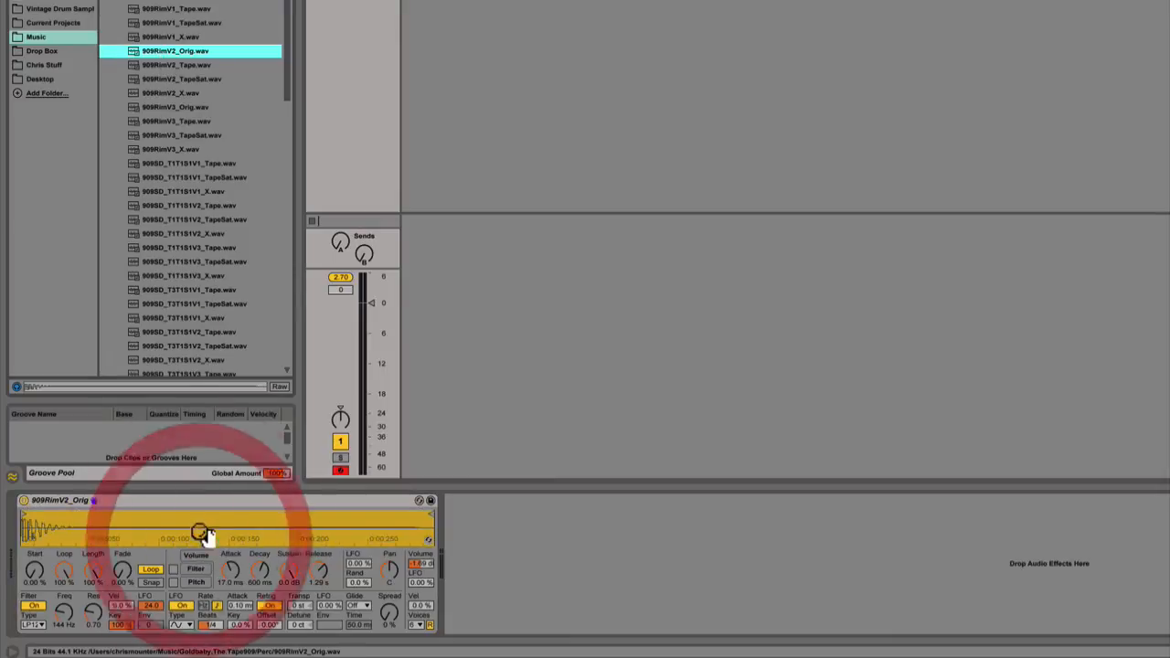
{"action": "left_click_drag", "start_coordinate": [157, 37], "coordinate": [219, 533]}
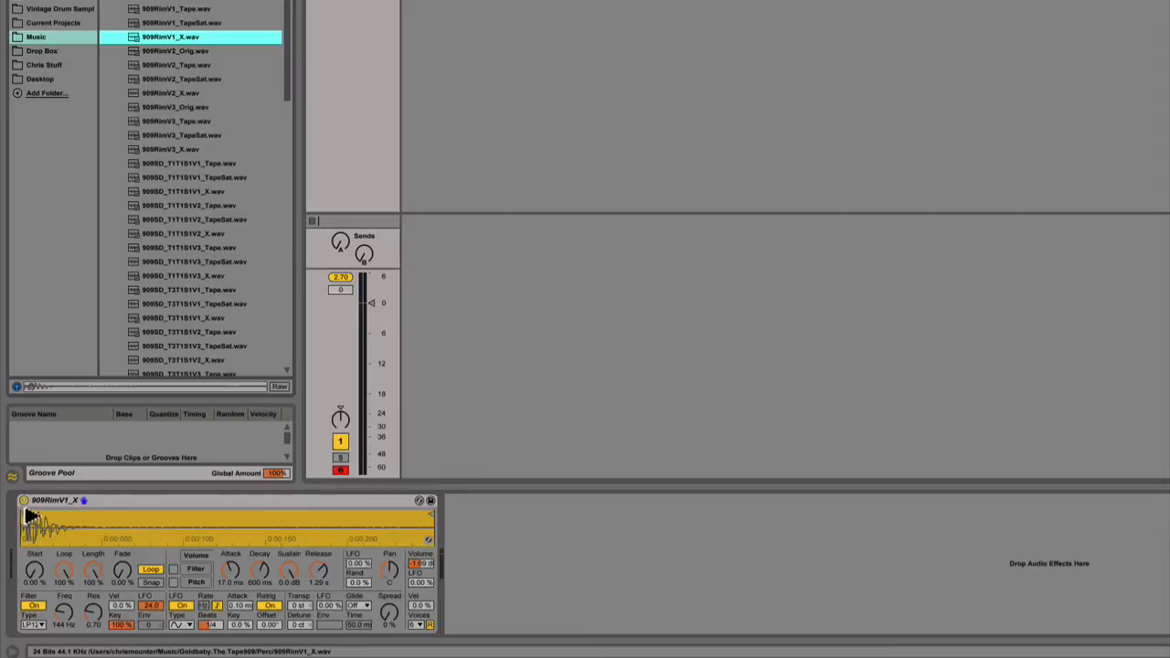
Trim the rim sample to a short loop between about 10 and 20 ms and set the filter's LFO amount to 12.4
{"action": "left_click_drag", "start_coordinate": [29, 516], "coordinate": [55, 516]}
{"action": "mouse_move", "coordinate": [426, 515]}
{"action": "left_mouse_down"}
{"action": "mouse_move", "coordinate": [52, 522]}
{"action": "mouse_move", "coordinate": [65, 527]}
{"action": "left_mouse_up"}
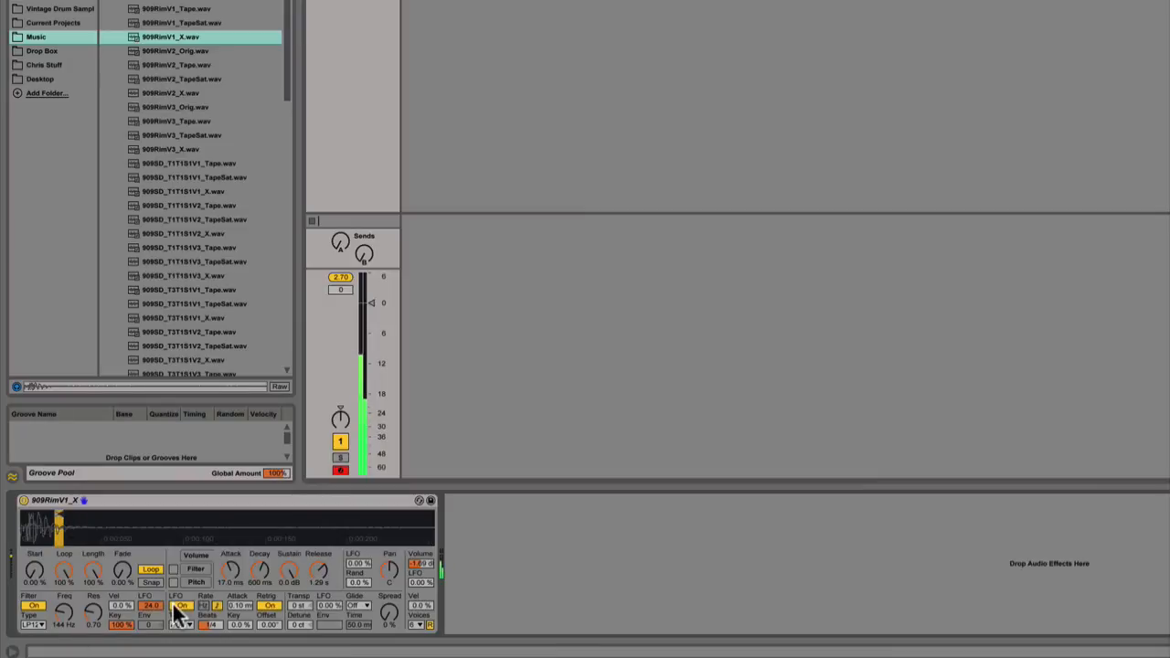
{"action": "mouse_move", "coordinate": [146, 606]}
{"action": "left_mouse_down"}
{"action": "mouse_move", "coordinate": [146, 630]}
{"action": "mouse_move", "coordinate": [145, 602]}
{"action": "left_mouse_up"}
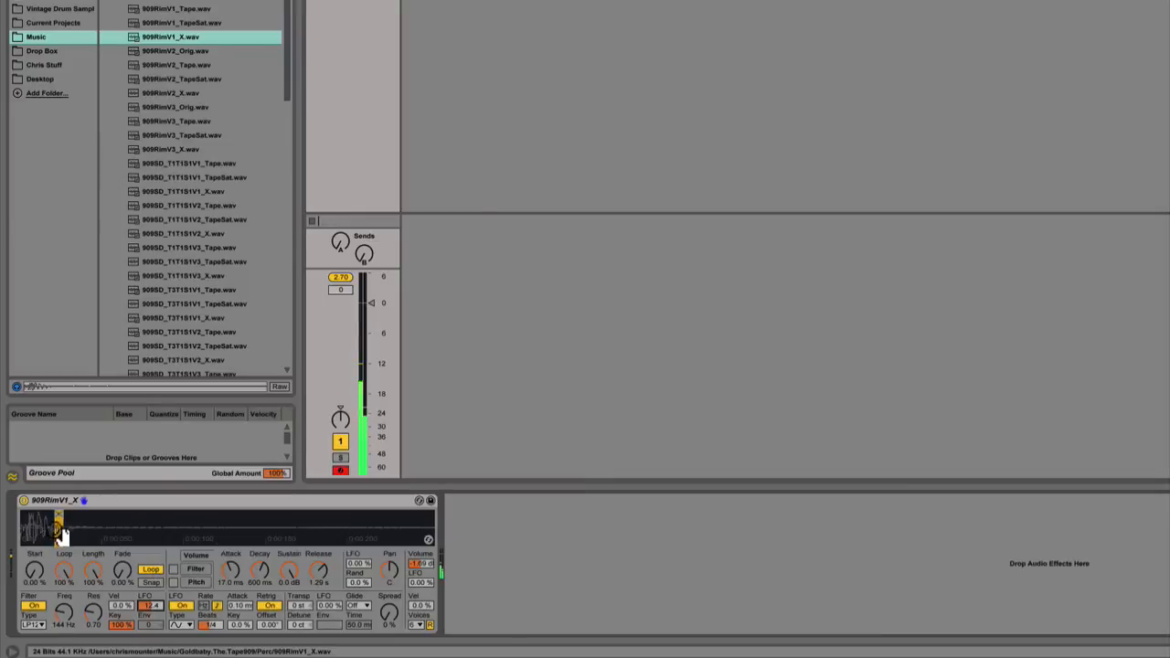
{"action": "mouse_move", "coordinate": [58, 530]}
{"action": "left_mouse_down"}
{"action": "mouse_move", "coordinate": [212, 530]}
{"action": "mouse_move", "coordinate": [178, 515]}
{"action": "left_mouse_up"}
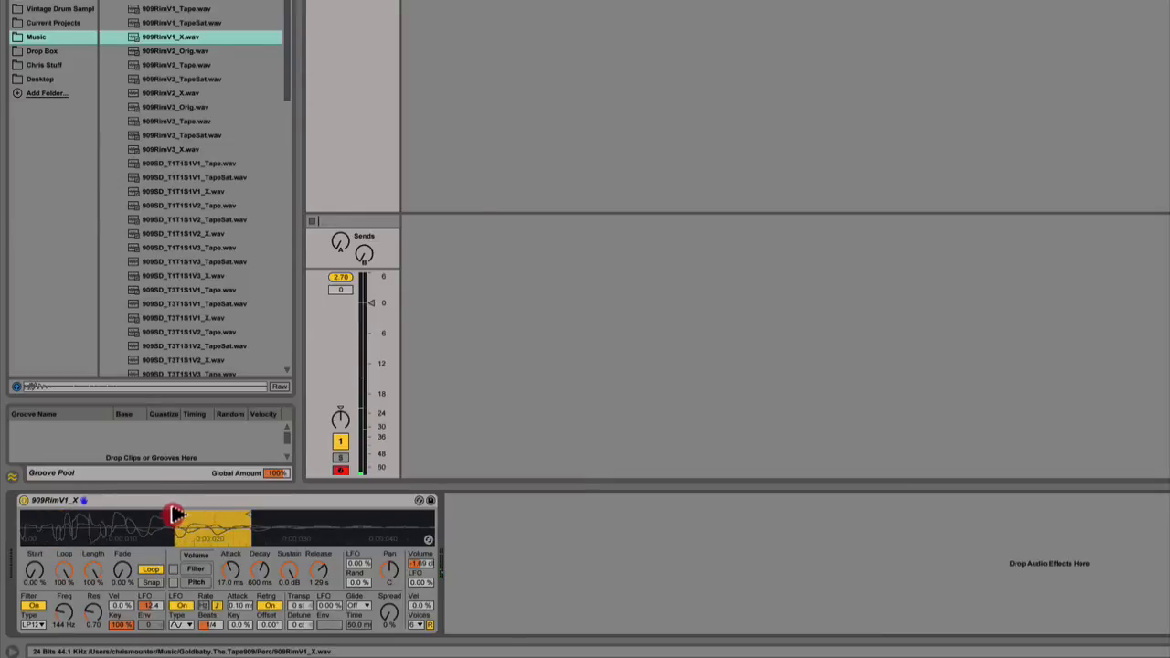
{"action": "mouse_move", "coordinate": [249, 517]}
{"action": "left_mouse_down"}
{"action": "mouse_move", "coordinate": [183, 515]}
{"action": "mouse_move", "coordinate": [271, 516]}
{"action": "mouse_move", "coordinate": [95, 513]}
{"action": "mouse_move", "coordinate": [118, 511]}
{"action": "left_mouse_up"}
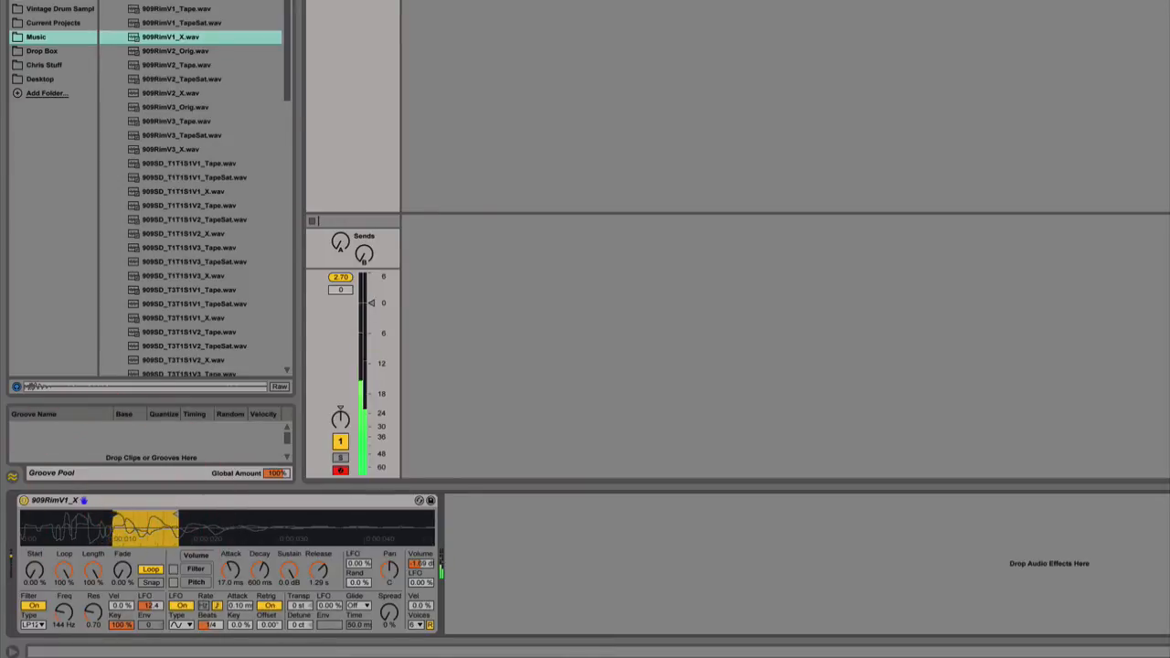
Transpose the rim sample by +20 st, switch the filter type to BP12, and set its frequency to 100 Hz
{"action": "left_click_drag", "start_coordinate": [296, 610], "coordinate": [296, 599]}
{"action": "left_click", "coordinate": [33, 625]}
{"action": "left_click", "coordinate": [35, 568]}
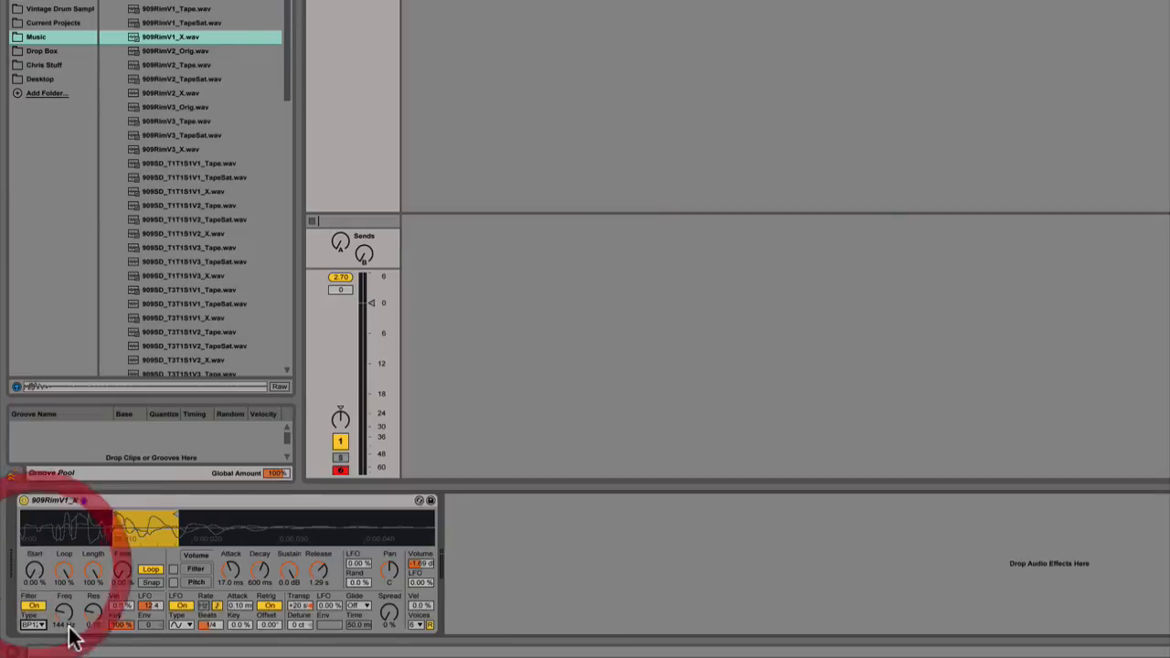
{"action": "left_click_drag", "start_coordinate": [64, 611], "coordinate": [63, 627]}
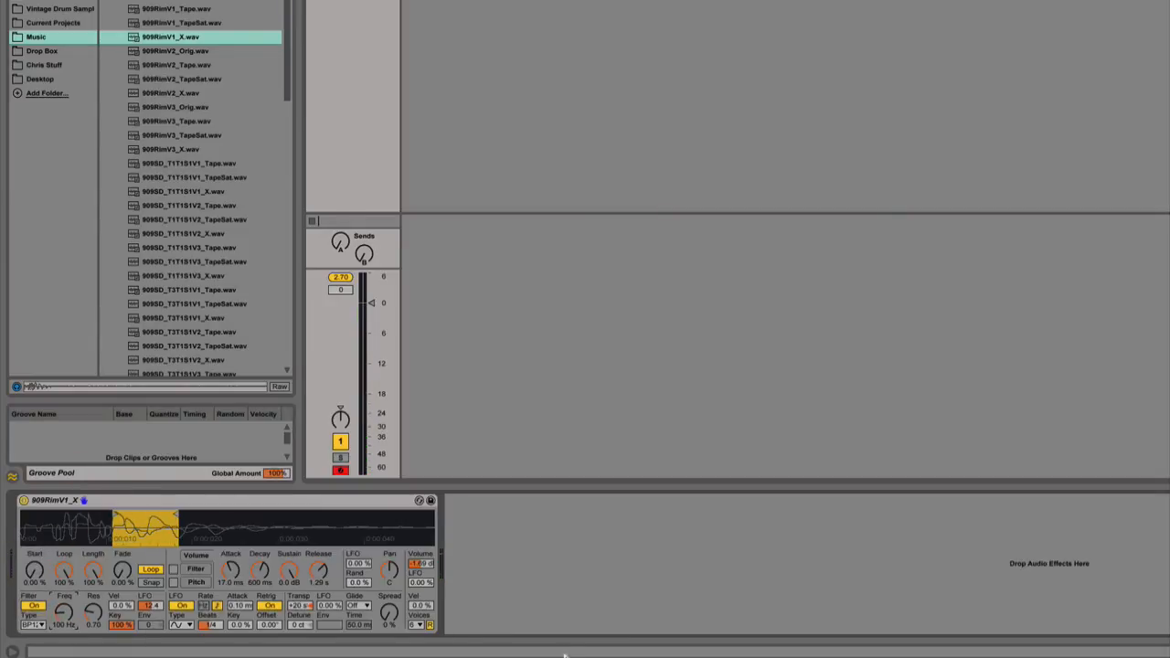
Lower the filter frequency to 53.4 Hz and the filter's LFO amount to 3.75
{"action": "left_click", "coordinate": [417, 626]}
{"action": "left_click", "coordinate": [420, 627]}
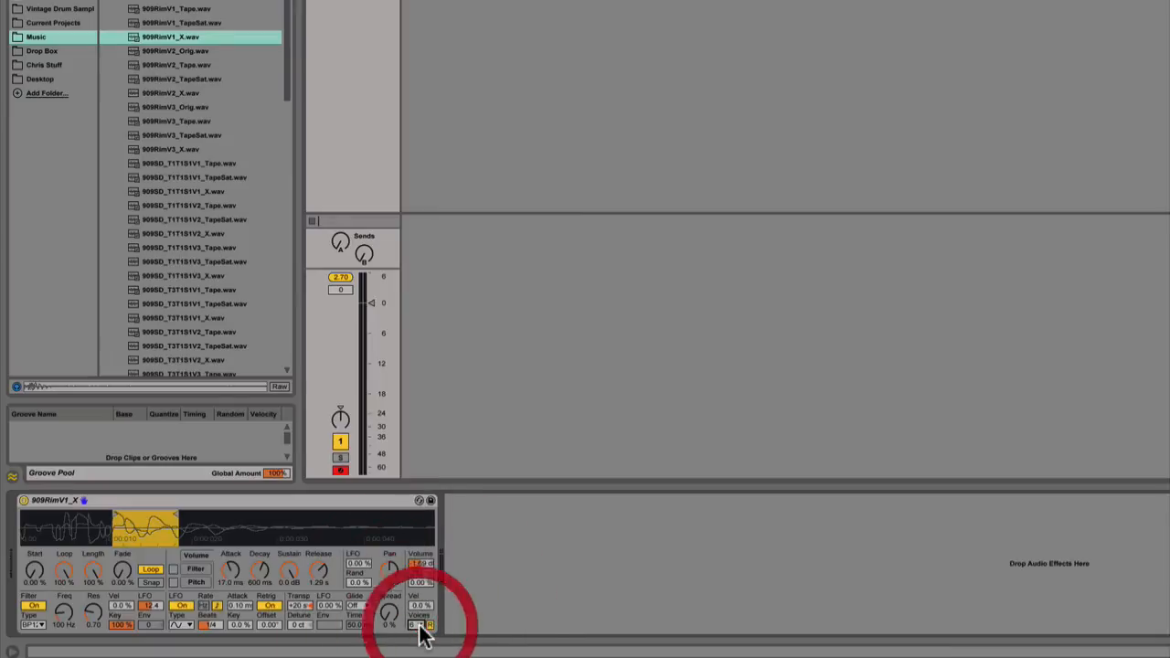
{"action": "left_click", "coordinate": [420, 627]}
{"action": "left_click", "coordinate": [420, 627]}
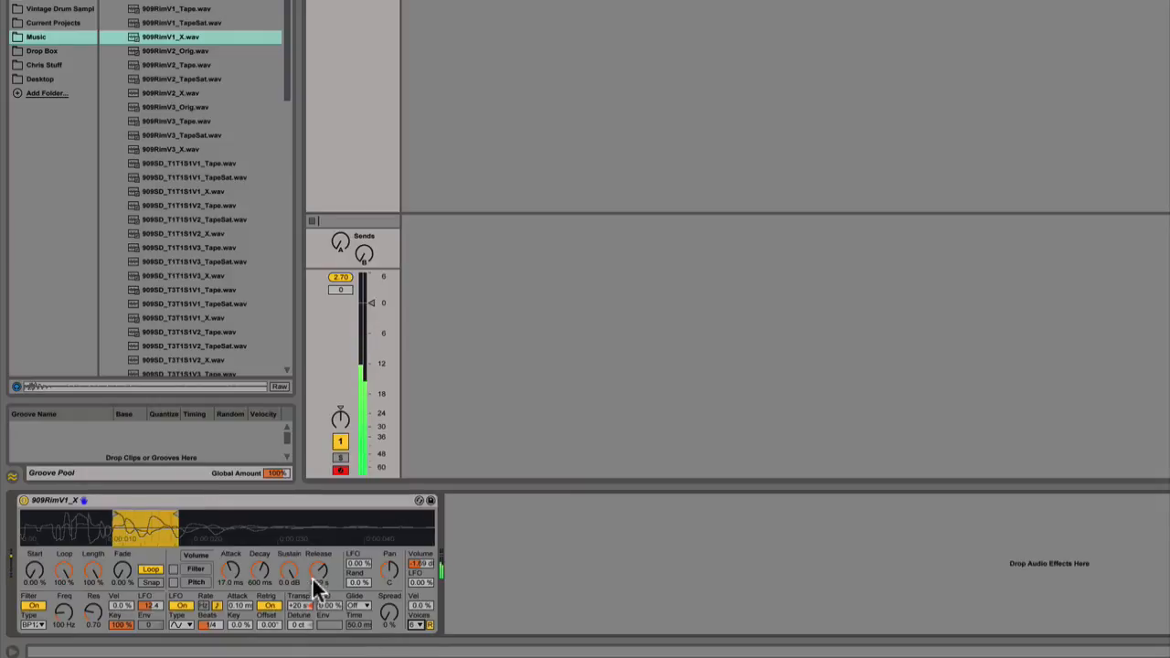
{"action": "left_click_drag", "start_coordinate": [63, 610], "coordinate": [63, 633]}
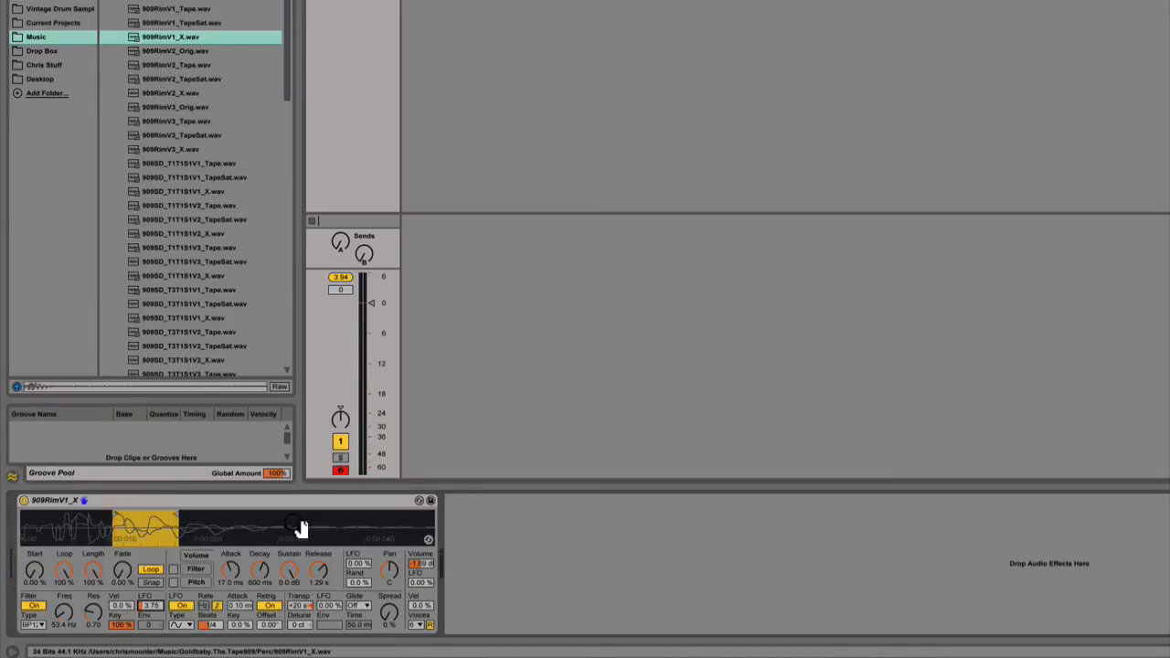
Try the rim sample from its very start with Loop and the filter off, lengthen its region, and turn the filter back on
{"action": "left_click_drag", "start_coordinate": [227, 528], "coordinate": [226, 484]}
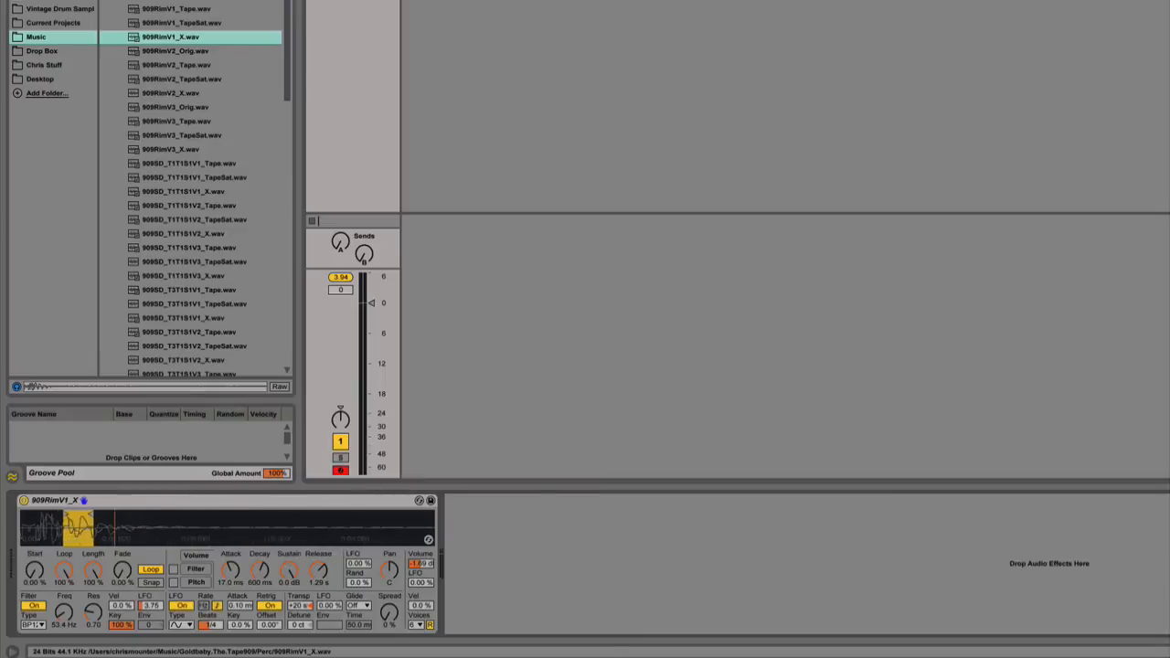
{"action": "left_click_drag", "start_coordinate": [114, 528], "coordinate": [13, 518]}
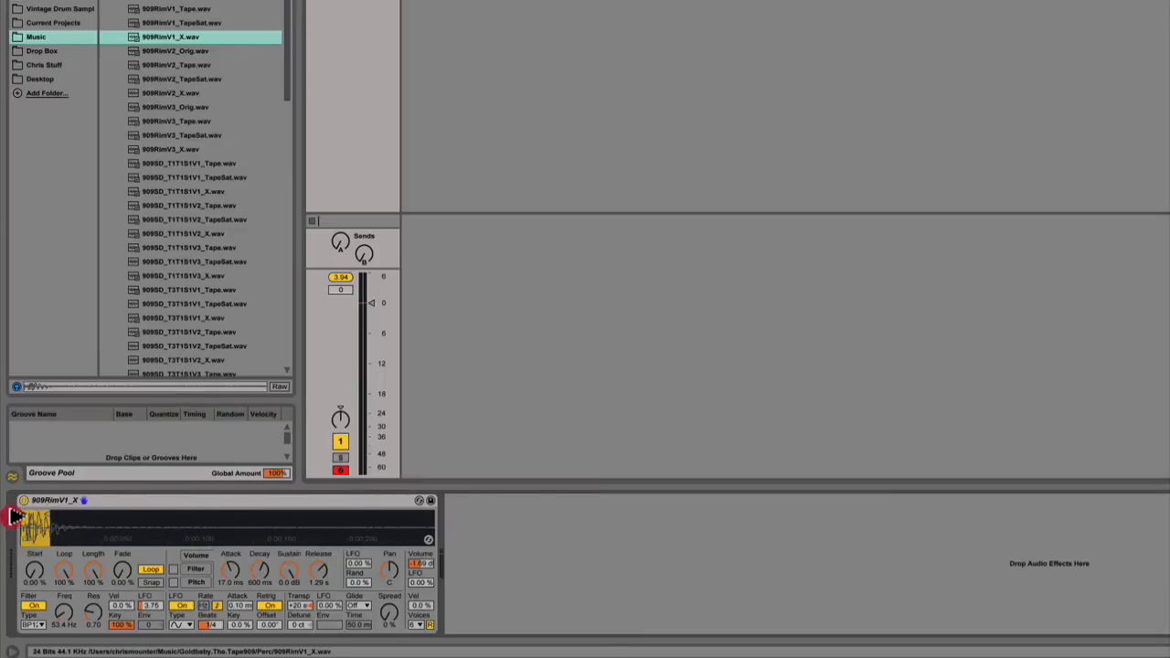
{"action": "left_click", "coordinate": [161, 561]}
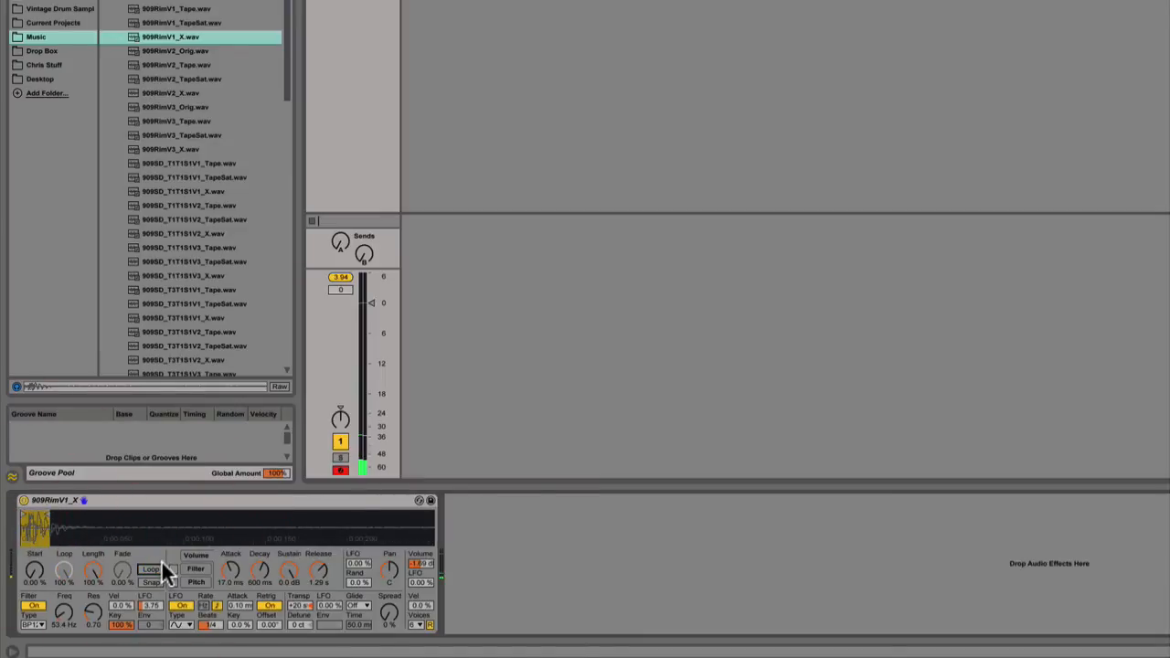
{"action": "left_click", "coordinate": [35, 605]}
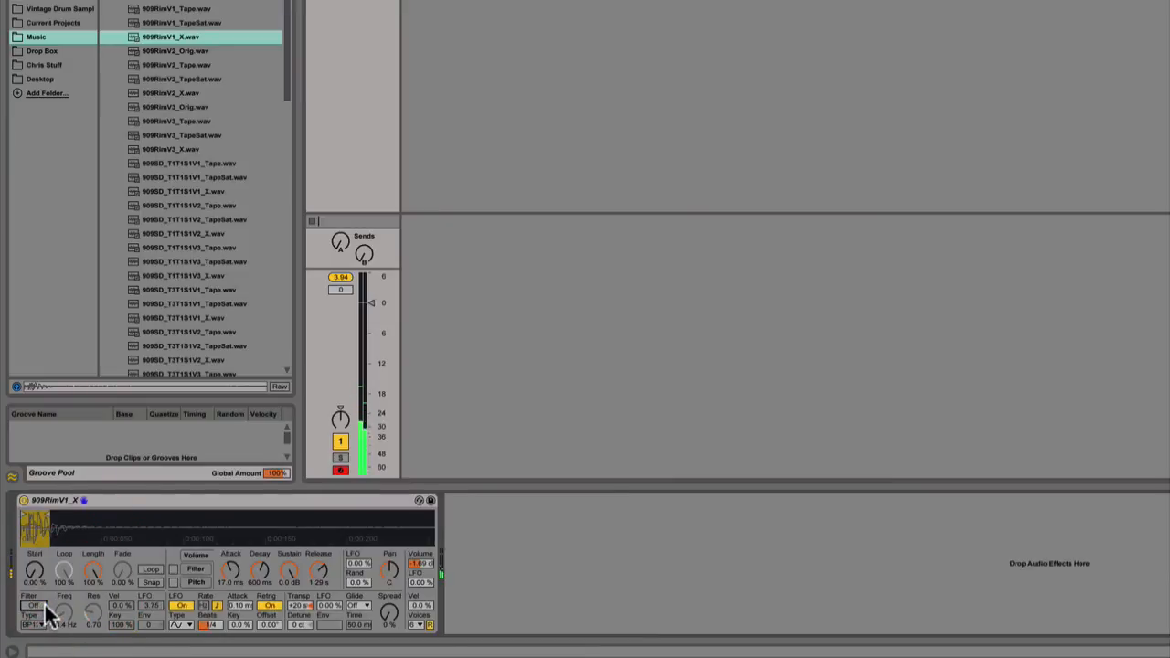
{"action": "left_click_drag", "start_coordinate": [46, 518], "coordinate": [151, 518]}
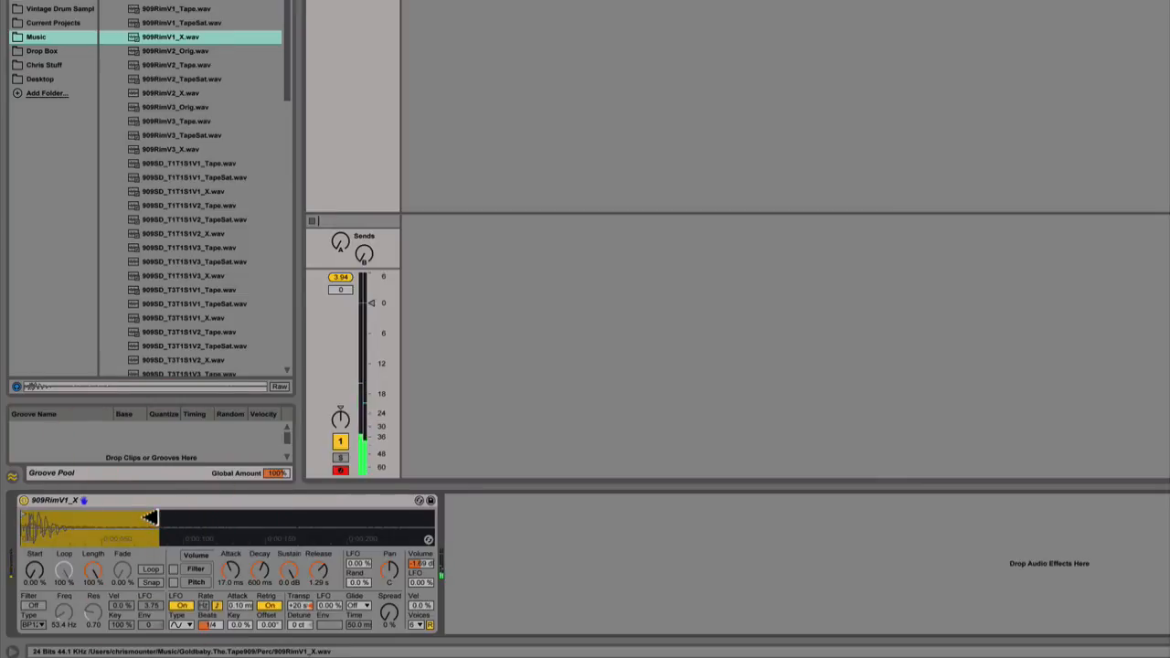
{"action": "left_click", "coordinate": [38, 604]}
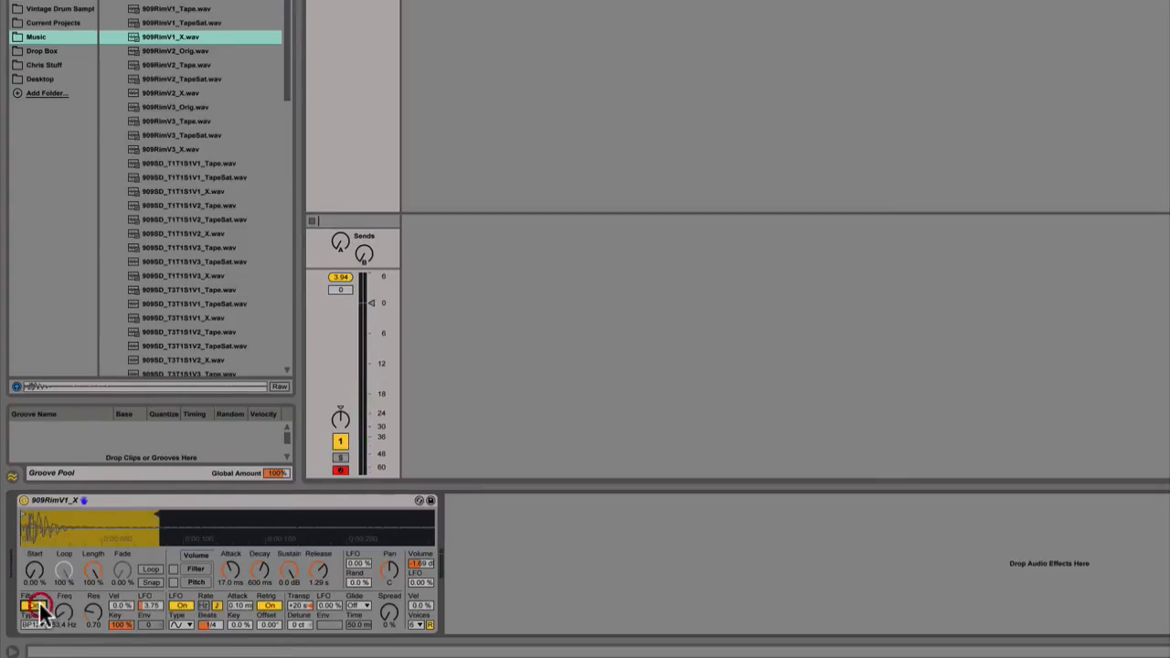
Loop a very short section near the rim sample's start, with the filter frequency at 160 Hz and transposition at +5 st
{"action": "left_click_drag", "start_coordinate": [156, 516], "coordinate": [34, 516]}
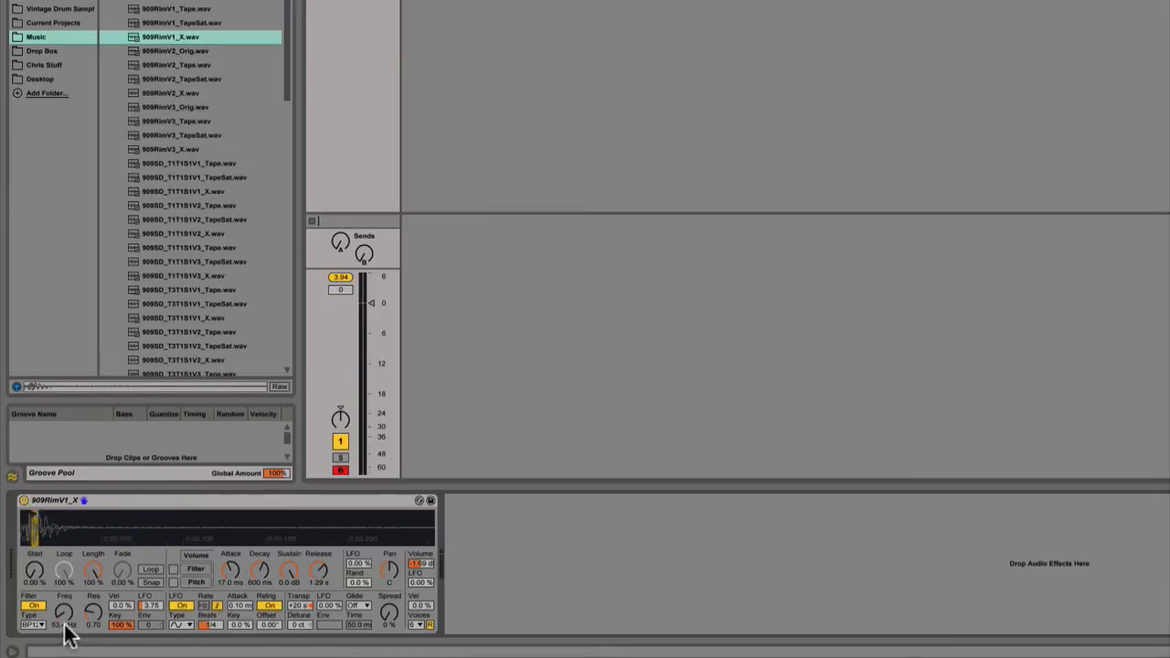
{"action": "left_click", "coordinate": [153, 568]}
{"action": "left_click_drag", "start_coordinate": [55, 615], "coordinate": [55, 595]}
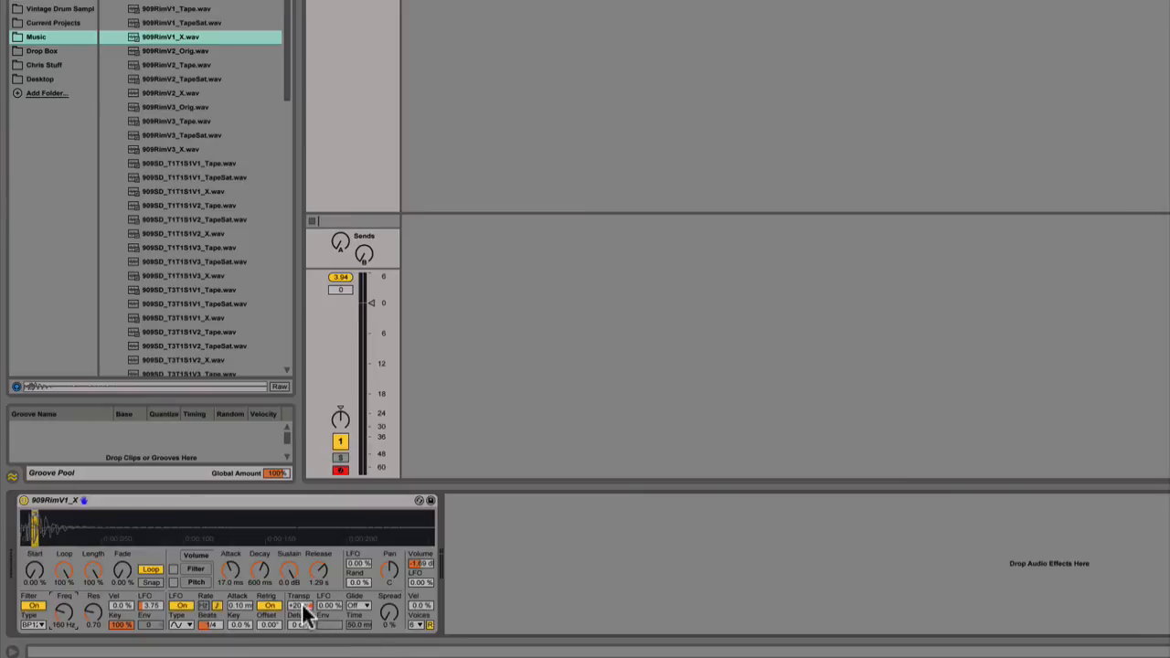
{"action": "mouse_move", "coordinate": [303, 611]}
{"action": "left_mouse_down"}
{"action": "mouse_move", "coordinate": [303, 623]}
{"action": "mouse_move", "coordinate": [302, 608]}
{"action": "left_mouse_up"}
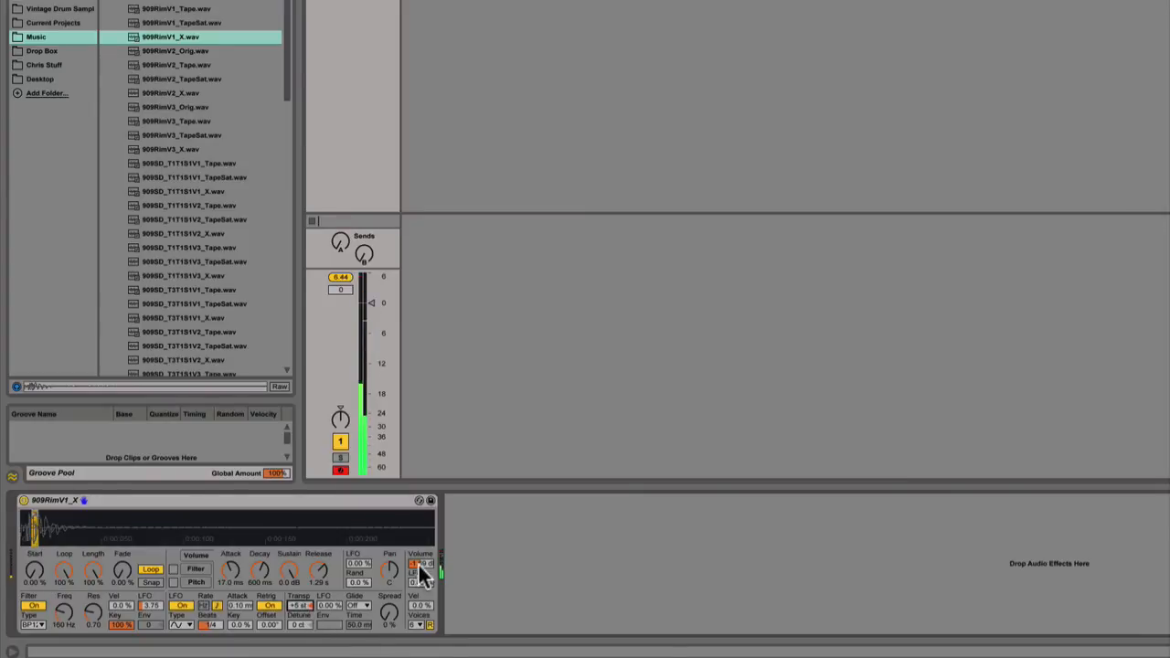
Set Simpler's volume to -16.3 dB, pan to 24R, and the pan LFO amount to 86.7%
{"action": "left_click_drag", "start_coordinate": [419, 564], "coordinate": [389, 553]}
{"action": "left_click_drag", "start_coordinate": [356, 567], "coordinate": [357, 545]}
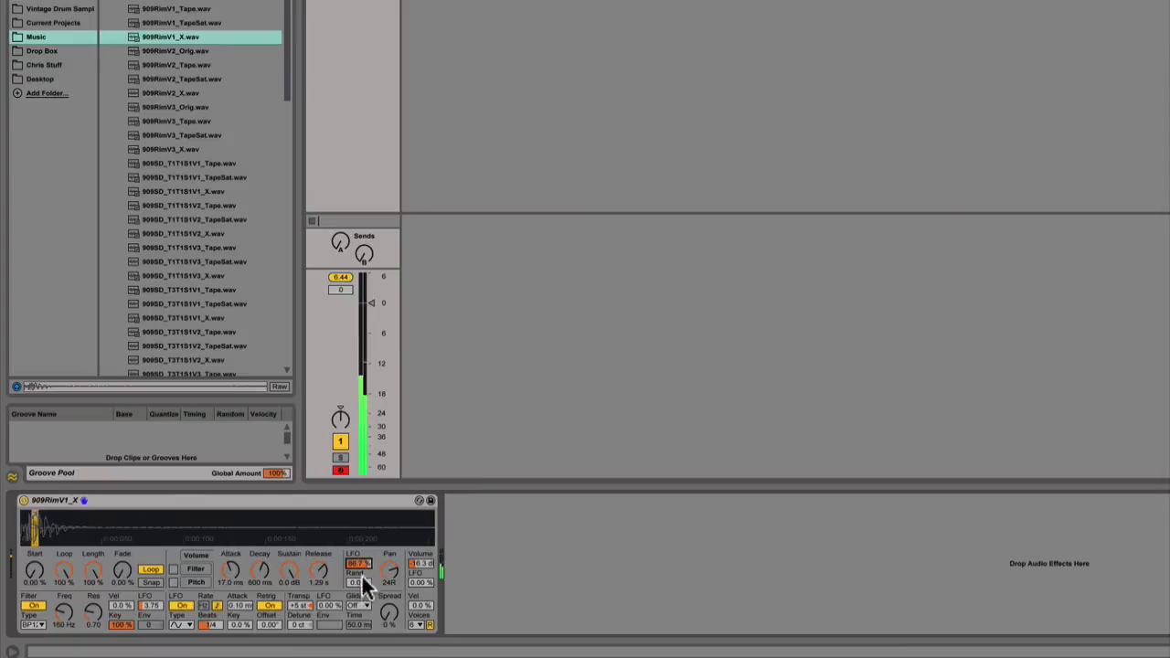
Set Glide to Portamento with a time of 562 ms and raise Spread to 100%
{"action": "left_click", "coordinate": [360, 605]}
{"action": "left_click", "coordinate": [373, 630]}
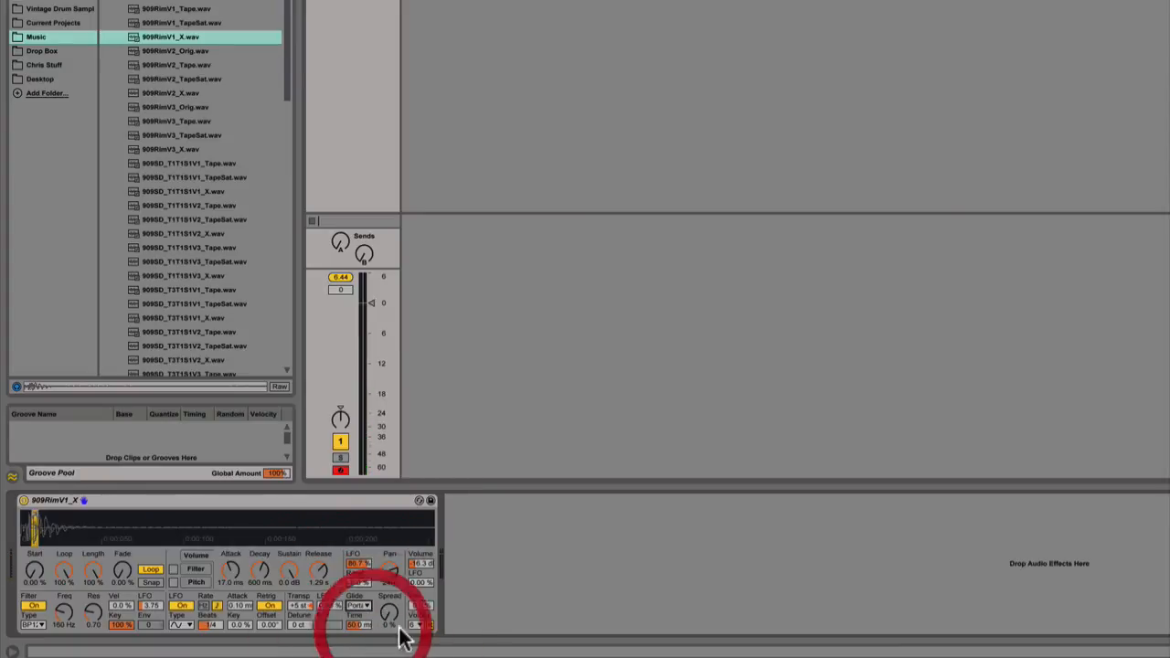
{"action": "left_click_drag", "start_coordinate": [366, 629], "coordinate": [364, 631]}
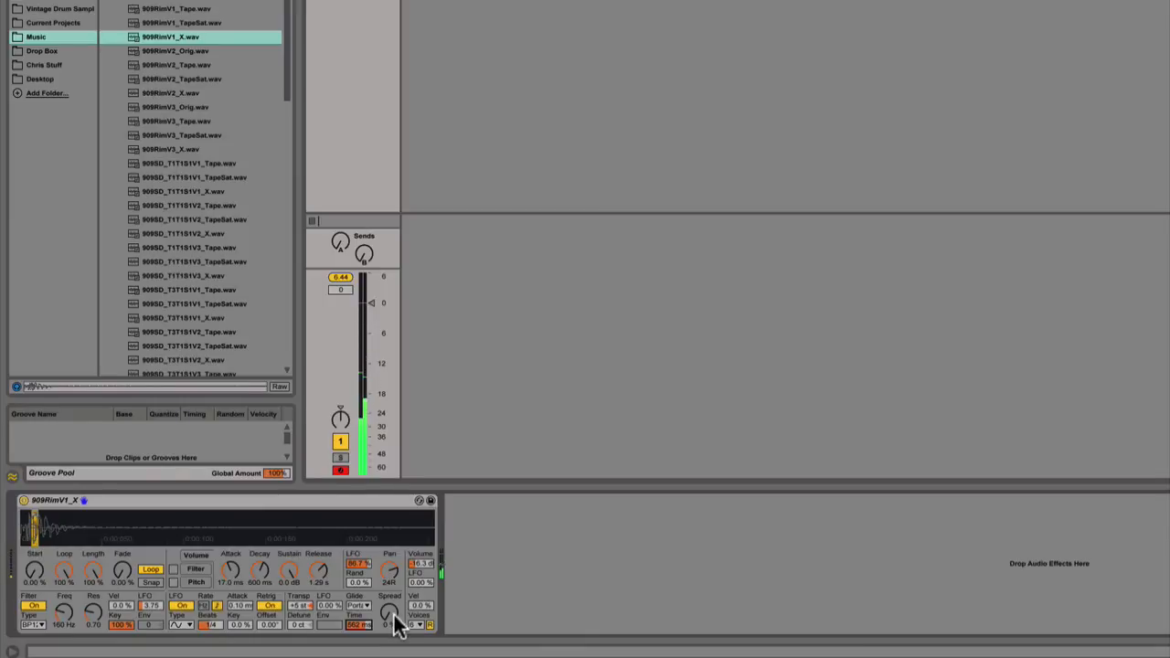
{"action": "left_click", "coordinate": [394, 614]}
{"action": "left_click_drag", "start_coordinate": [393, 613], "coordinate": [393, 601]}
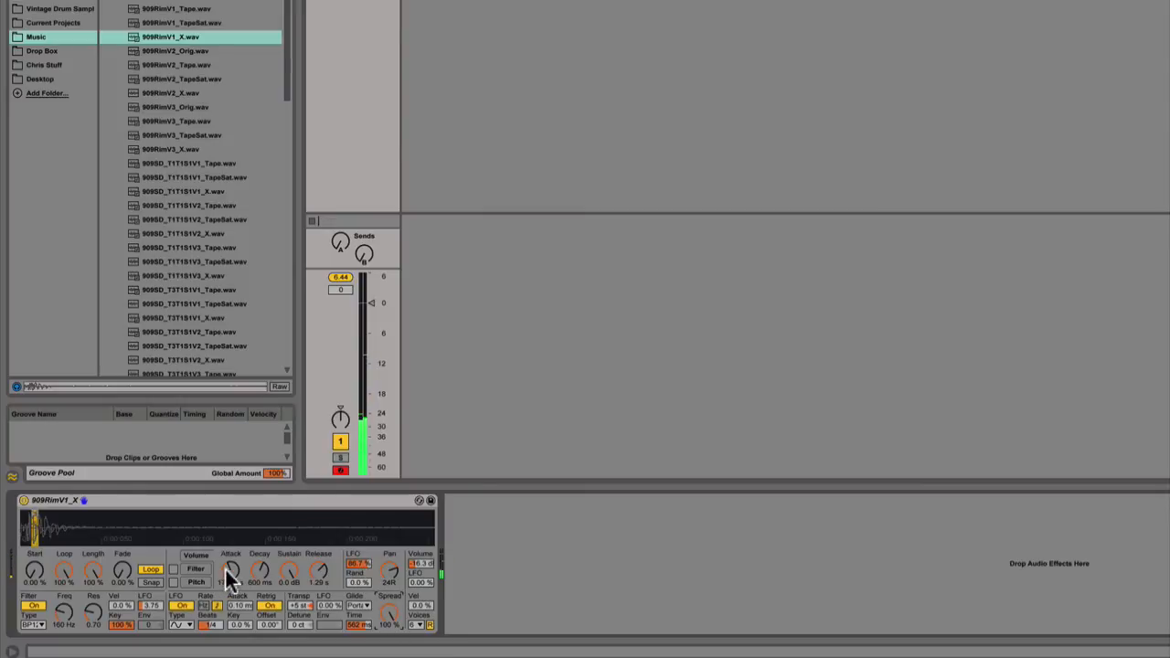
Shorten the volume envelope's attack to 0.00 ms and its release to 39.1 ms
{"action": "left_click_drag", "start_coordinate": [226, 572], "coordinate": [226, 598]}
{"action": "left_click_drag", "start_coordinate": [320, 569], "coordinate": [320, 599]}
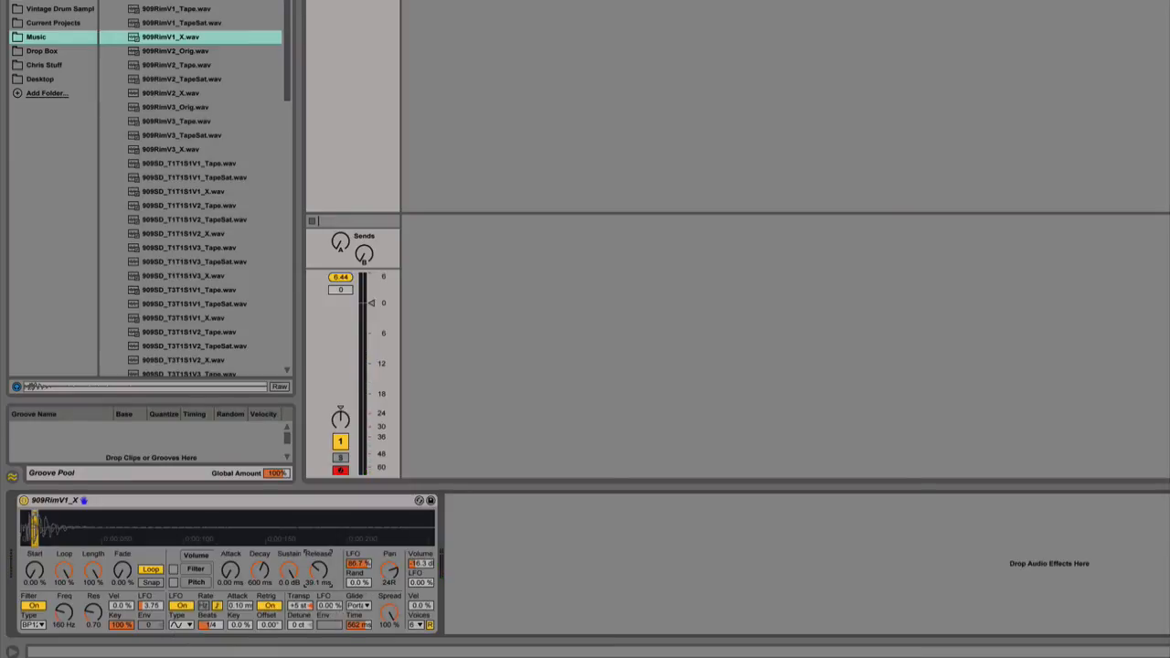
Switch the LFO rate to 0.04 Hz, with a pitch LFO amount of 100% and a filter LFO amount of 24.0
{"action": "left_click", "coordinate": [203, 605]}
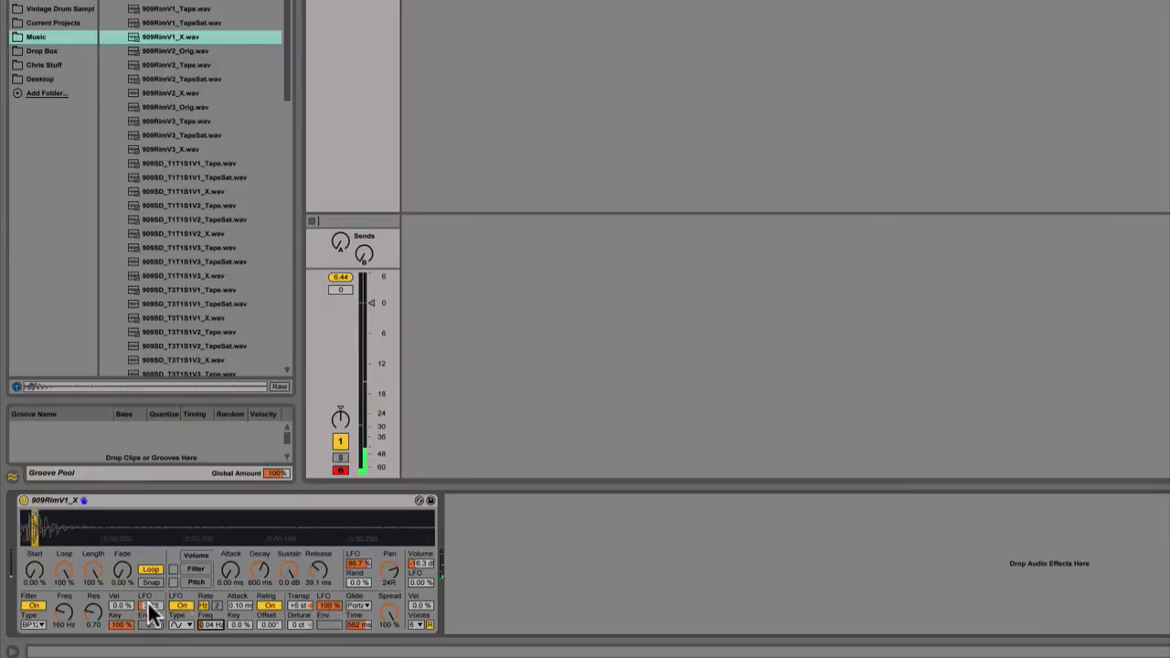
{"action": "left_click_drag", "start_coordinate": [149, 606], "coordinate": [149, 586]}
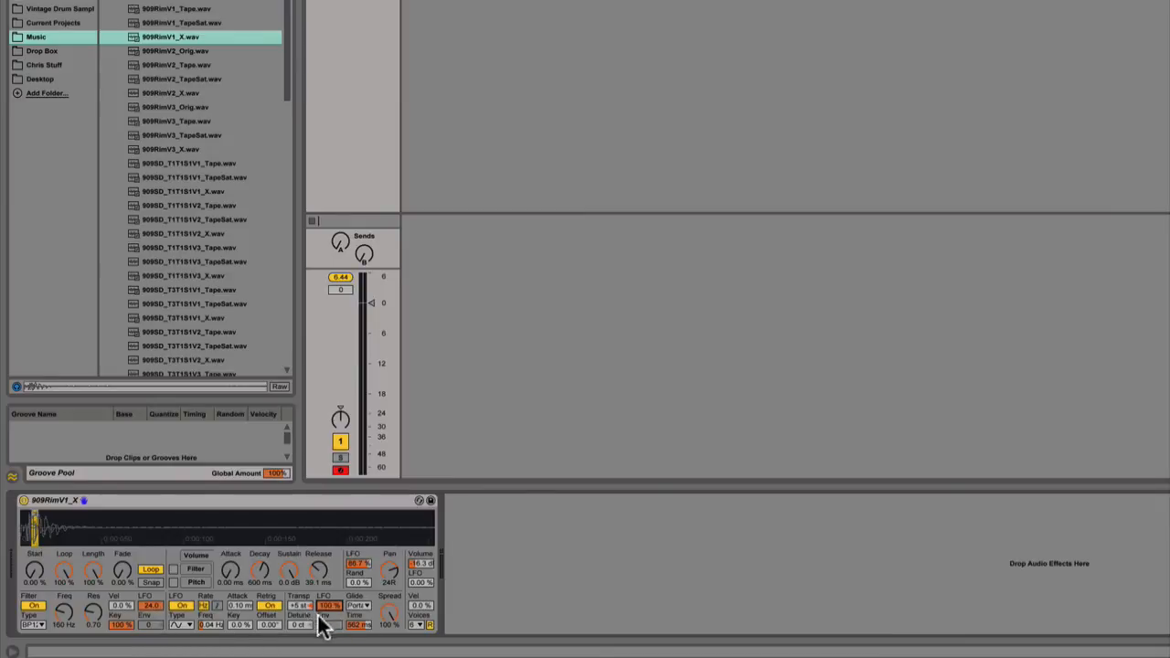
{"action": "left_click", "coordinate": [150, 600]}
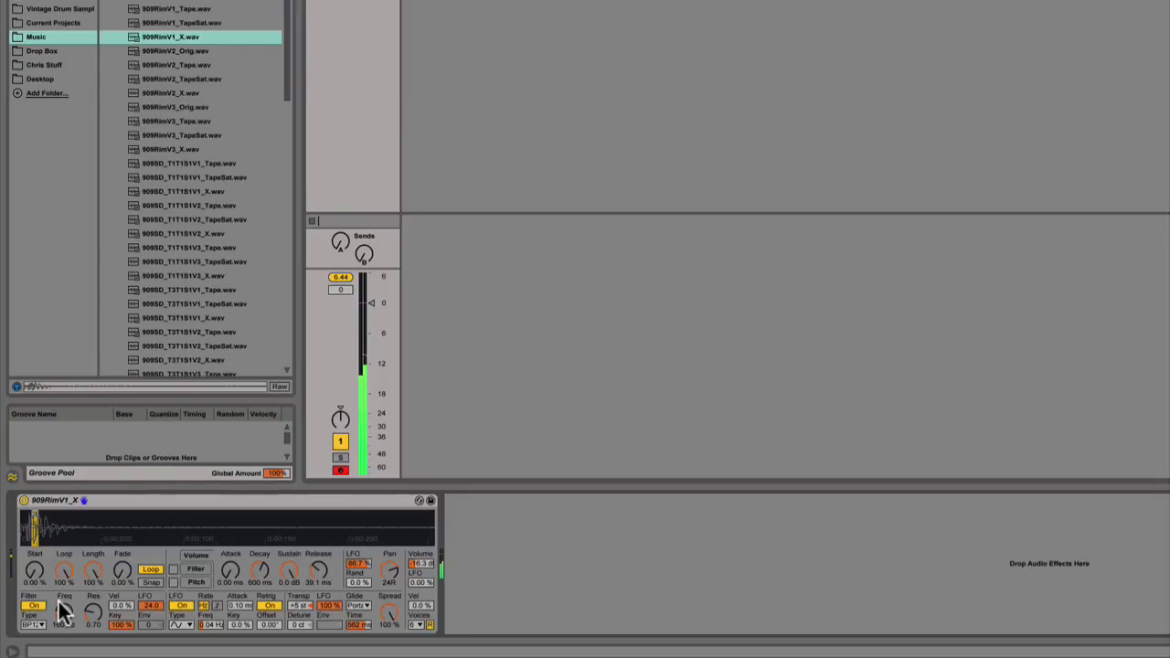
Lengthen the volume envelope's release to 3.08 s and select the Simpler device
{"action": "mouse_move", "coordinate": [322, 574]}
{"action": "left_mouse_down"}
{"action": "mouse_move", "coordinate": [321, 541]}
{"action": "mouse_move", "coordinate": [321, 558]}
{"action": "left_mouse_up"}
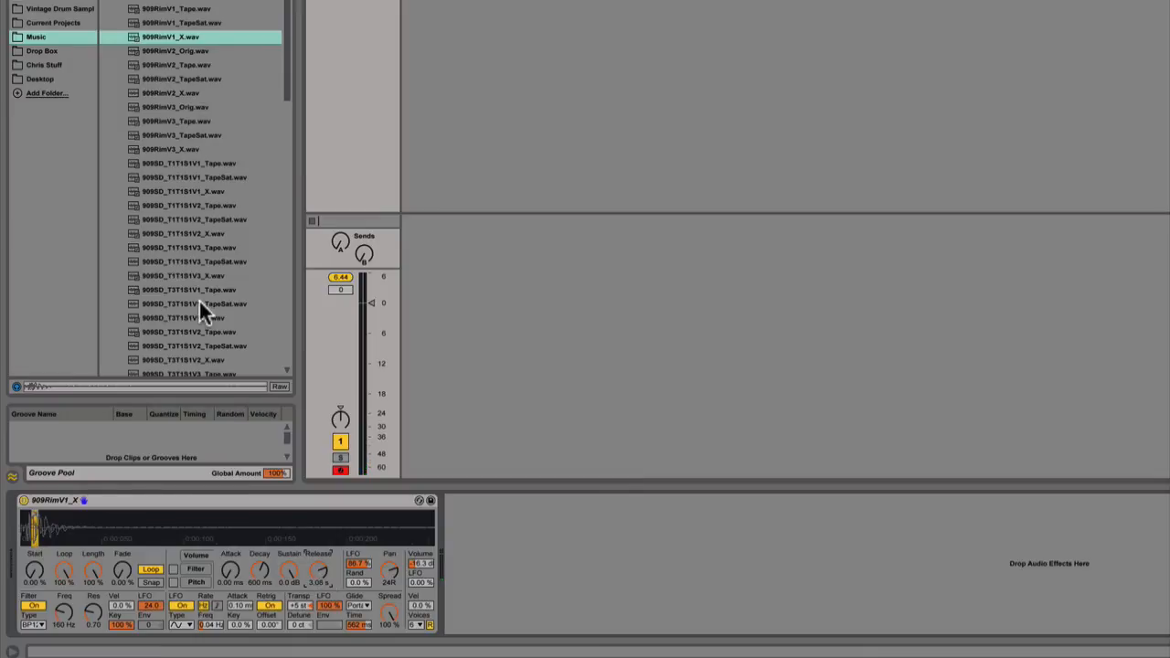
{"action": "left_click", "coordinate": [258, 509]}
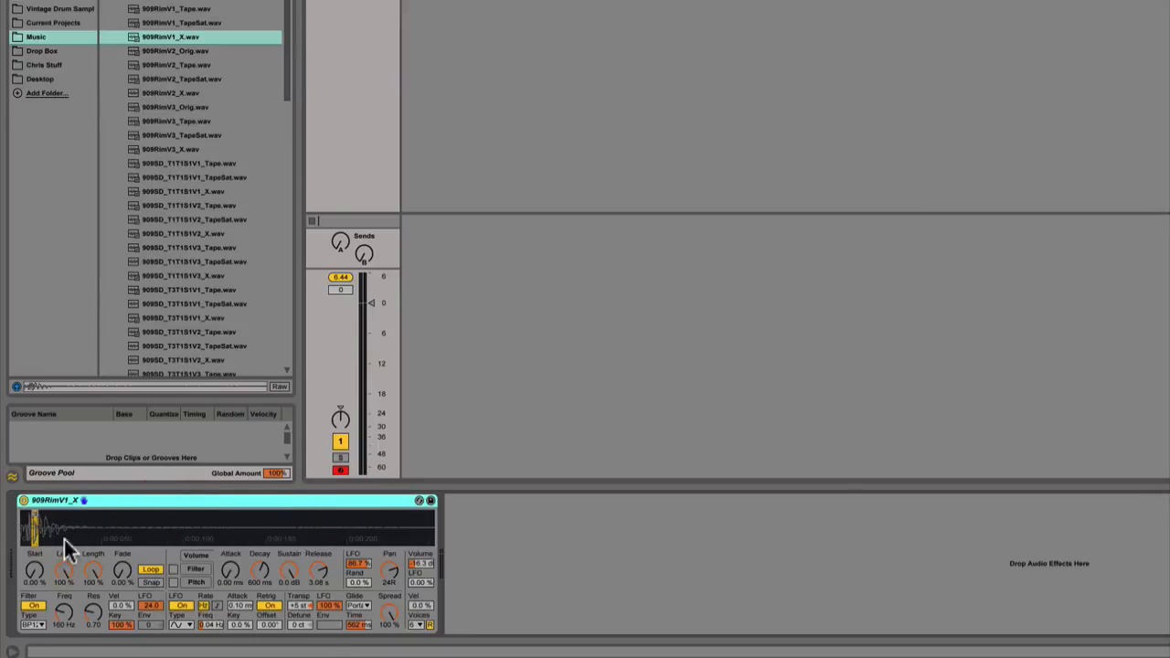
{"action": "left_click_drag", "start_coordinate": [36, 527], "coordinate": [37, 612]}
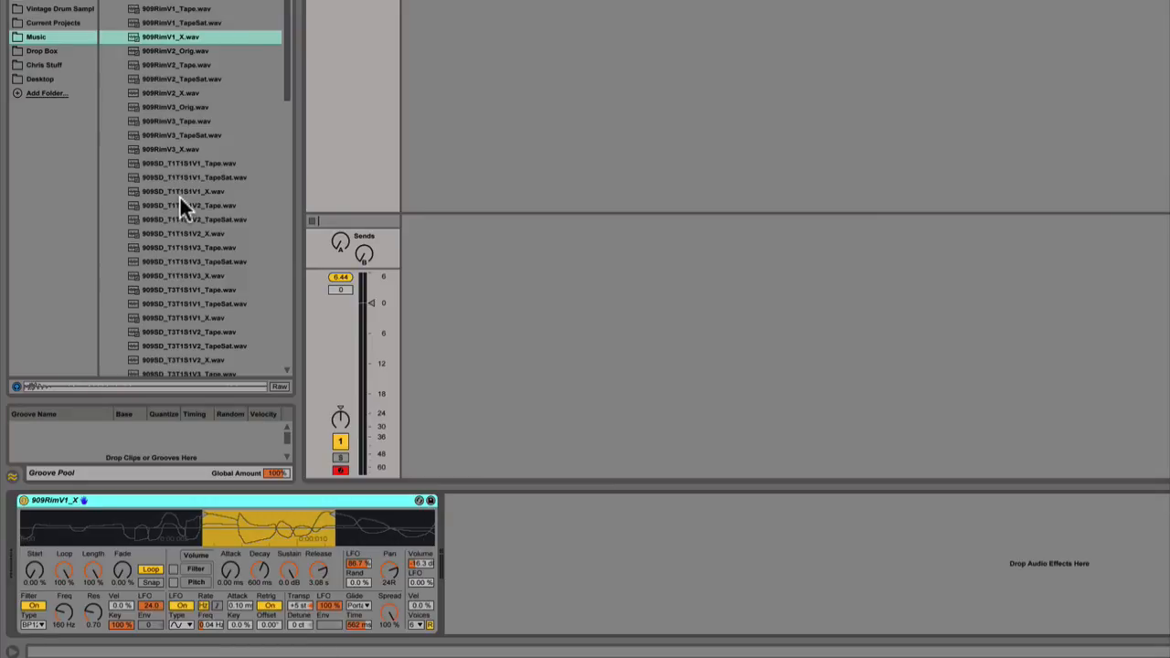
{"action": "scroll", "coordinate": [179, 195], "scroll_direction": "up", "scroll_amount": 5}
{"action": "scroll", "coordinate": [197, 37], "scroll_direction": "down", "scroll_amount": 15}
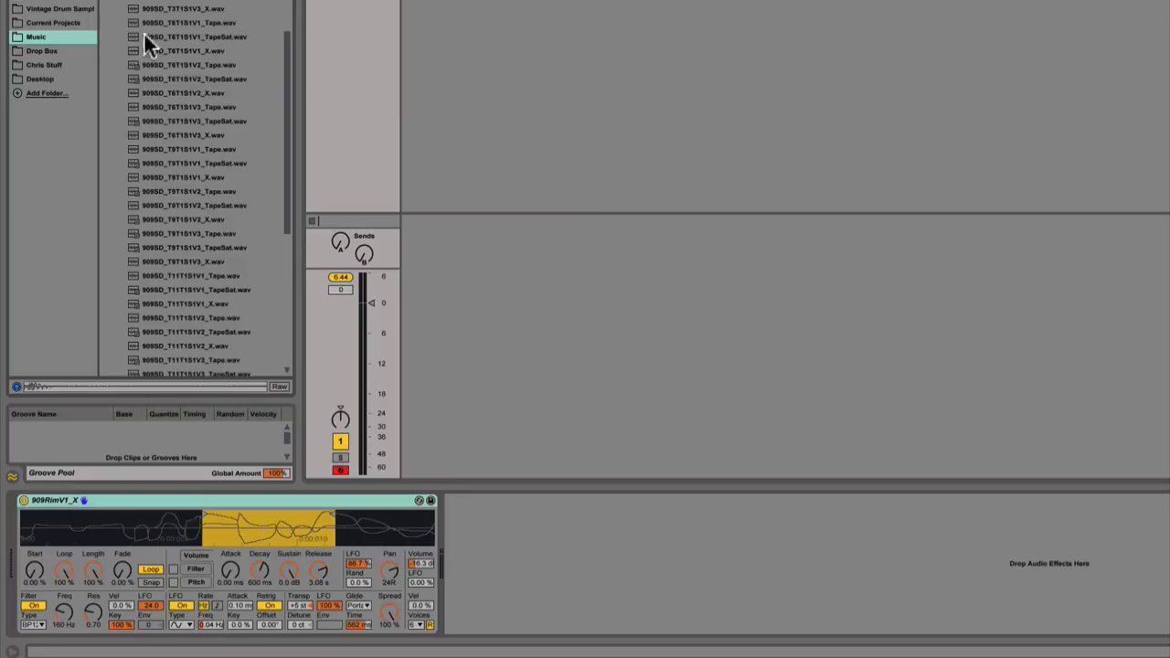
{"action": "left_click_drag", "start_coordinate": [355, 527], "coordinate": [355, 416]}
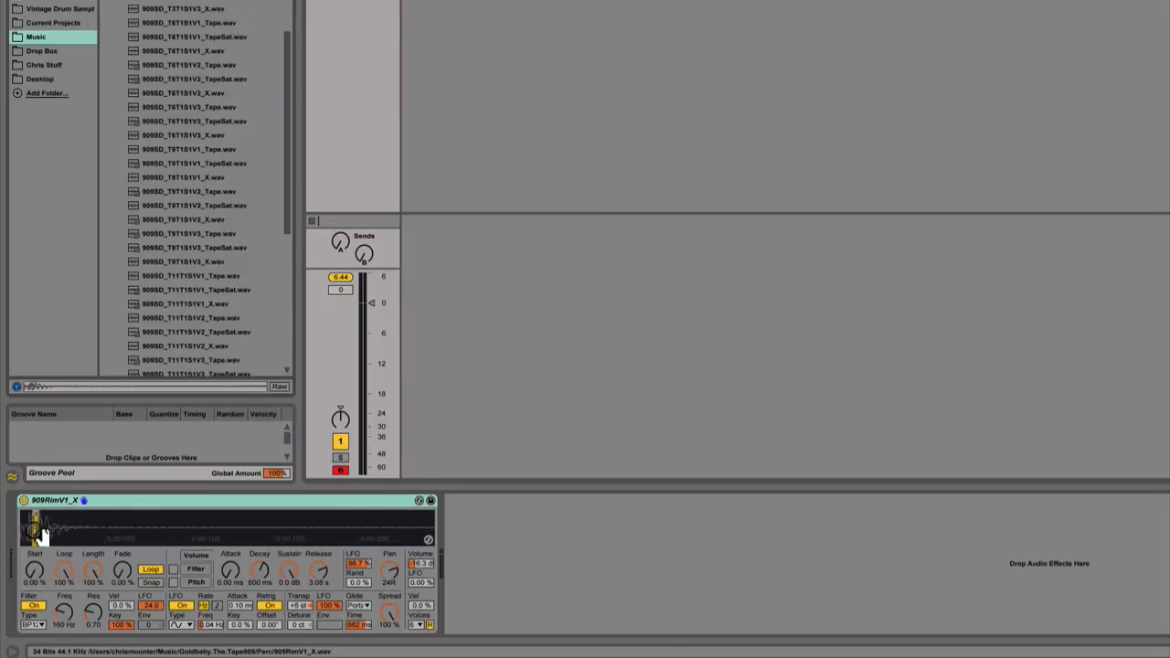
Move the start of the loop slightly earlier in the rim sample's waveform
{"action": "left_click_drag", "start_coordinate": [41, 528], "coordinate": [168, 643]}
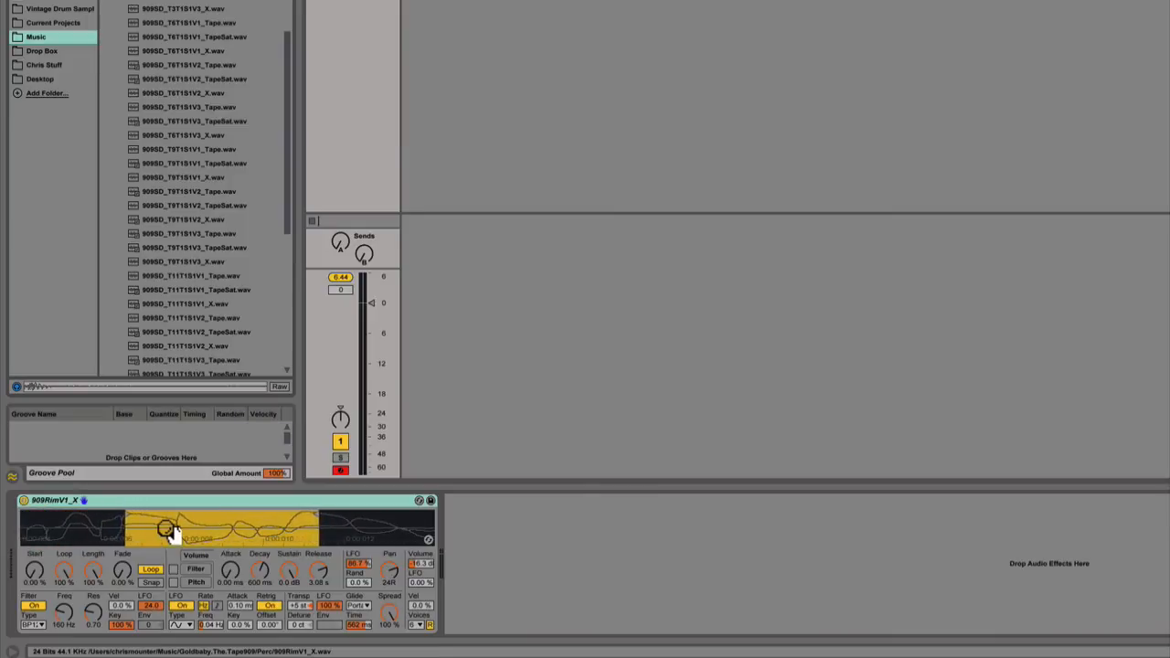
{"action": "left_click_drag", "start_coordinate": [169, 529], "coordinate": [169, 553]}
{"action": "left_click_drag", "start_coordinate": [111, 514], "coordinate": [106, 514]}
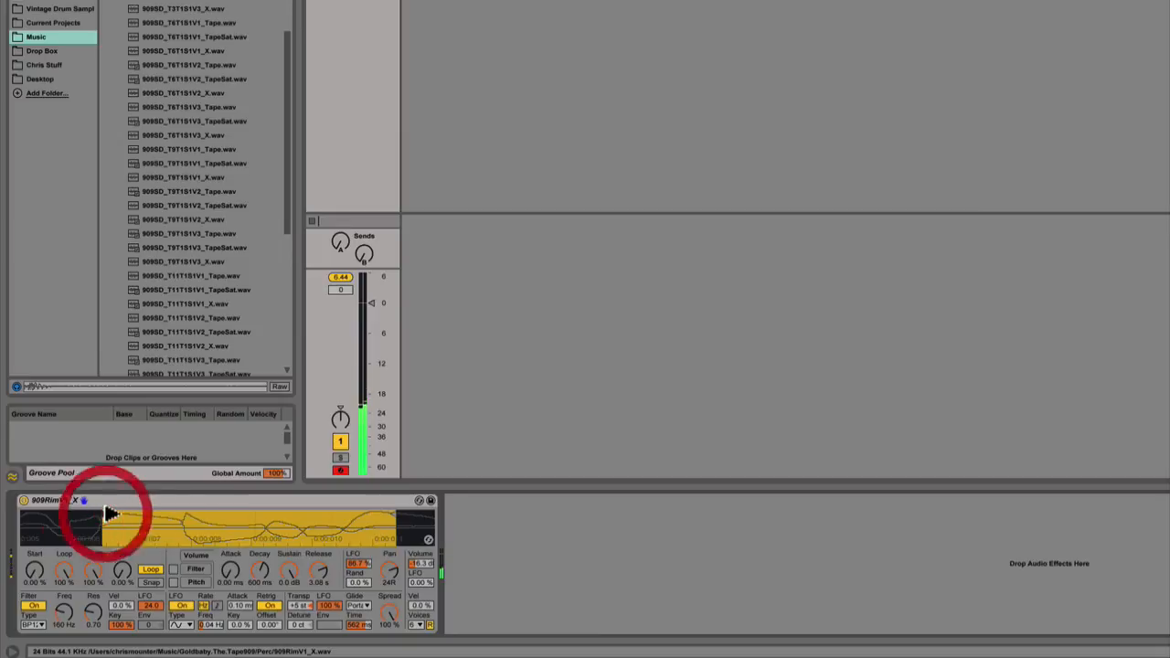
Transpose the sample to -11 st and sync the LFO rate to 1/4 beats with a pitch LFO amount of 0%
{"action": "left_click_drag", "start_coordinate": [311, 608], "coordinate": [309, 640]}
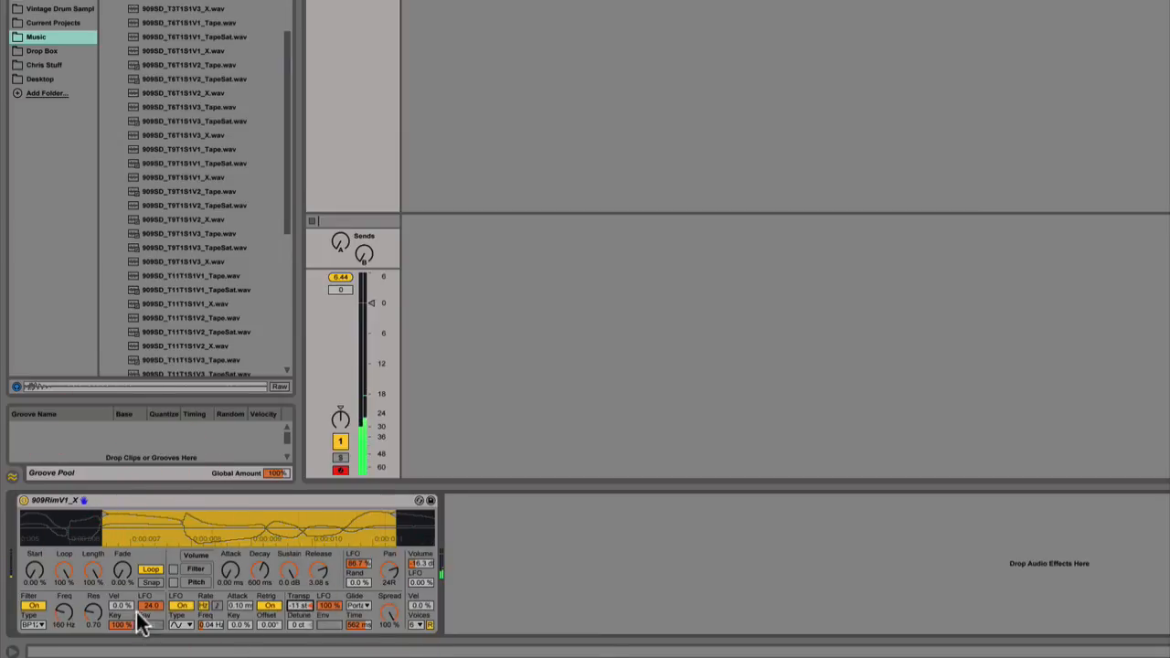
{"action": "left_click", "coordinate": [217, 605]}
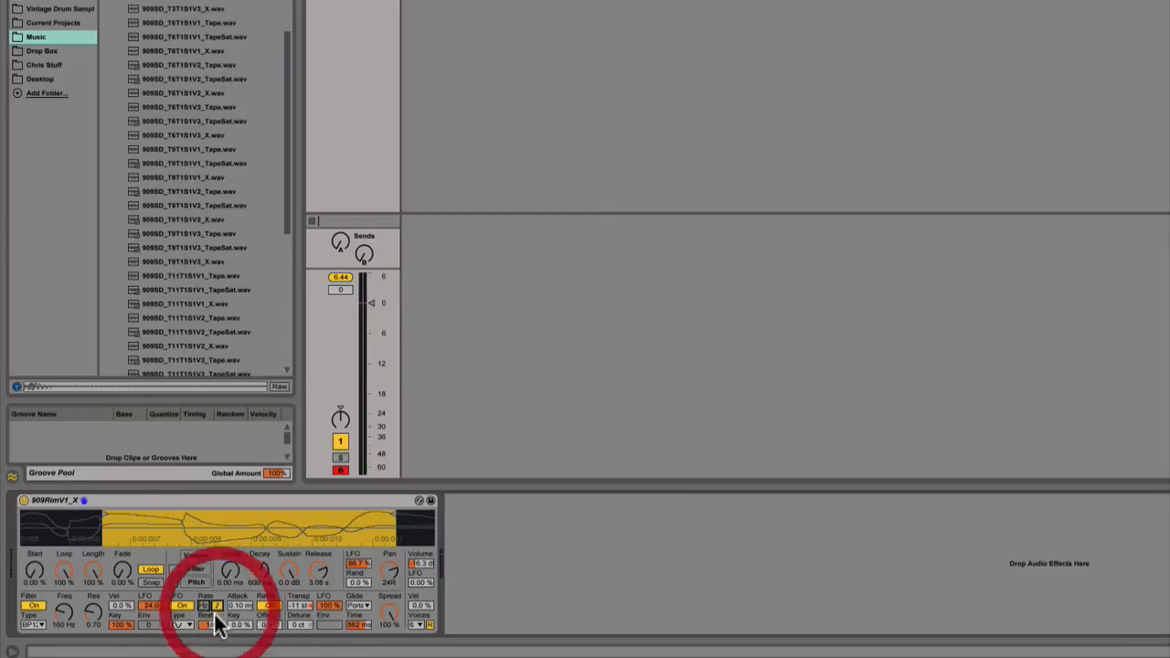
{"action": "left_click_drag", "start_coordinate": [336, 603], "coordinate": [334, 603]}
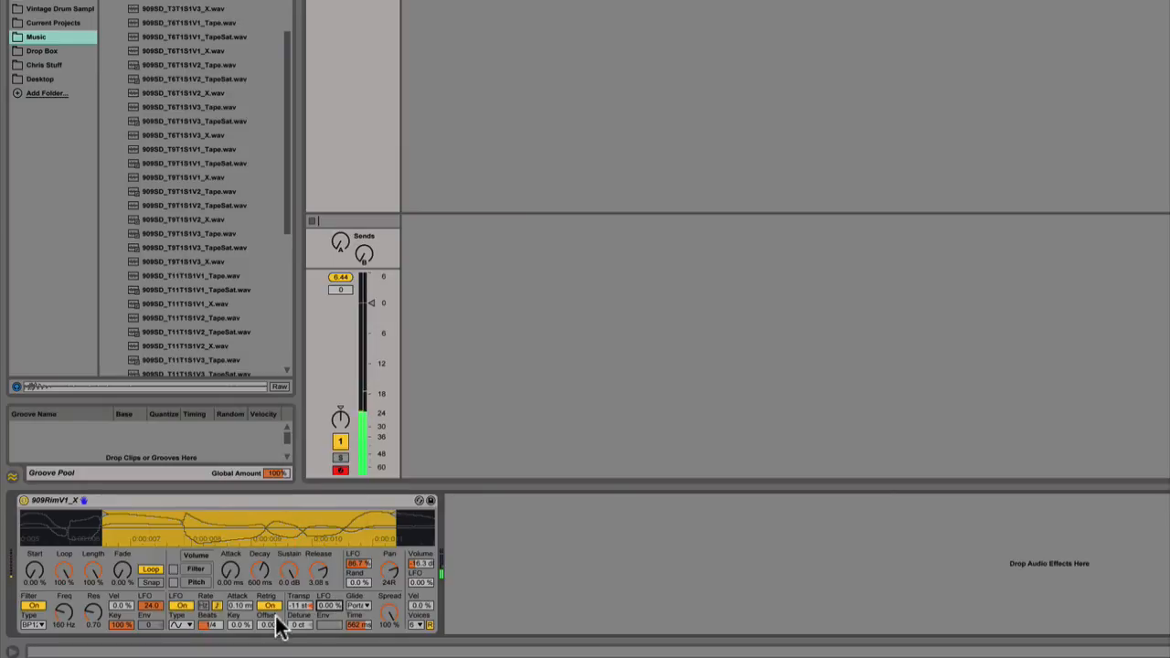
Change the filter type to LP24 and set its cutoff frequency to 152 Hz
{"action": "left_click", "coordinate": [34, 606]}
{"action": "left_click", "coordinate": [36, 607]}
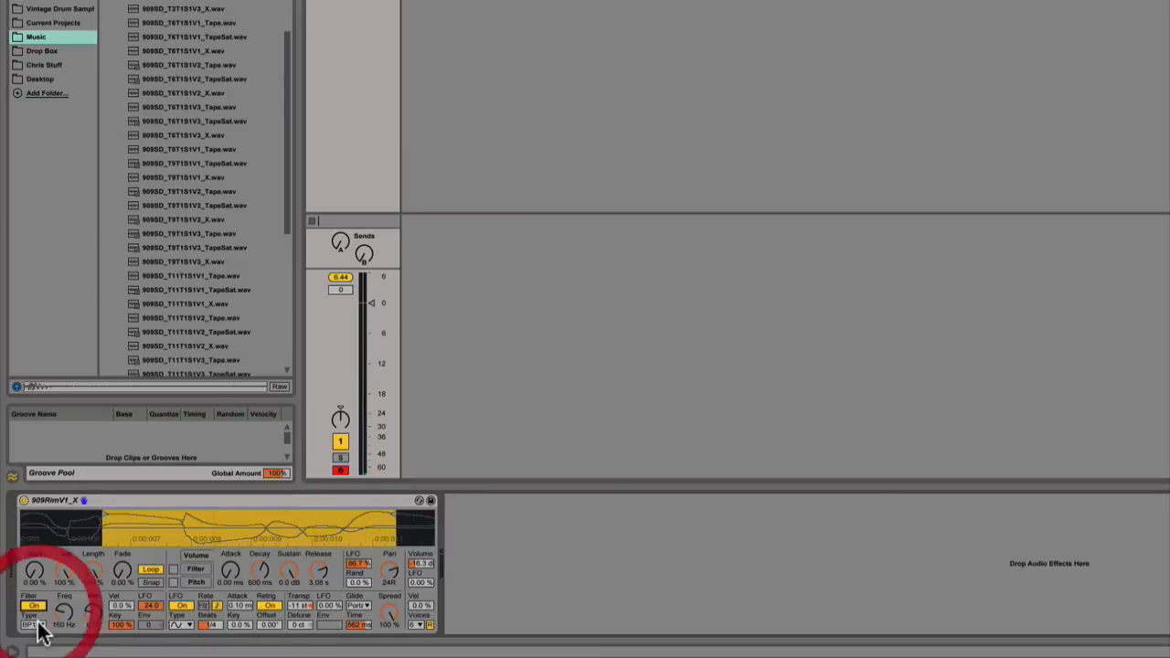
{"action": "left_click", "coordinate": [36, 625]}
{"action": "left_click", "coordinate": [36, 556]}
{"action": "left_click_drag", "start_coordinate": [71, 617], "coordinate": [71, 619]}
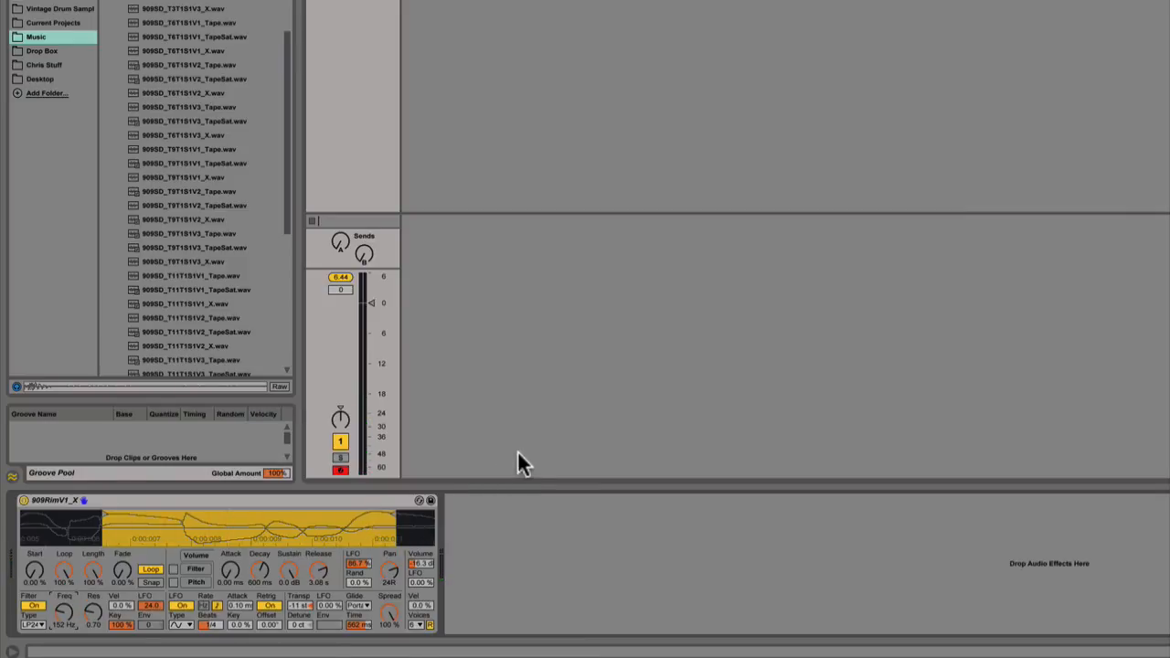
{"action": "left_click", "coordinate": [283, 506]}
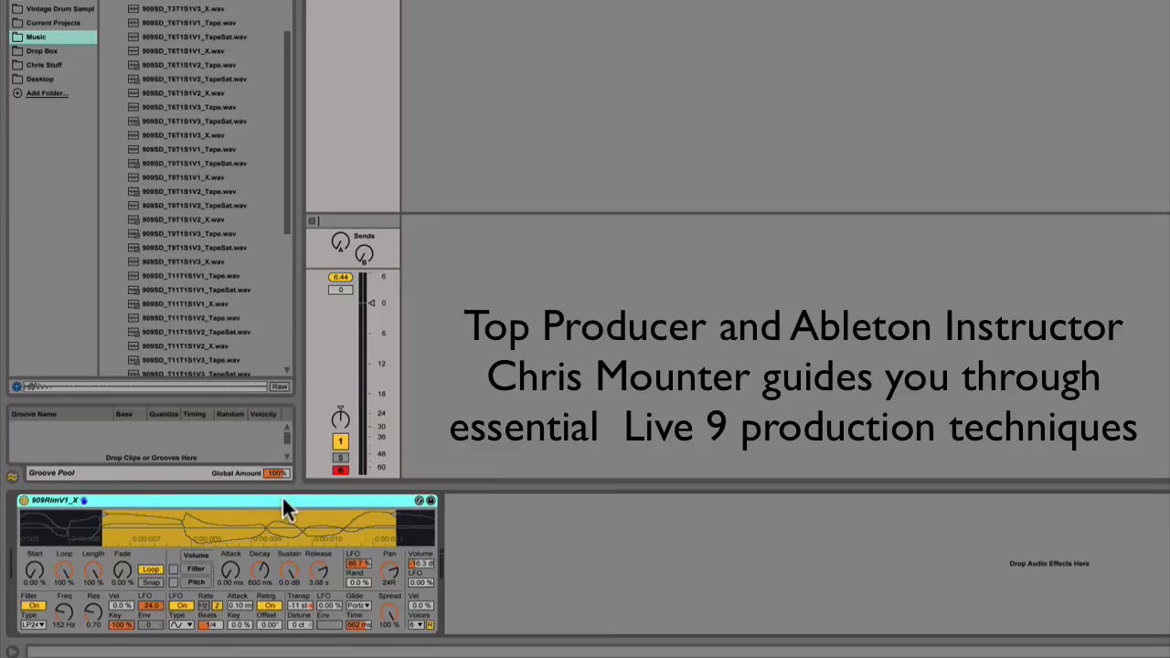
{"action": "left_click_drag", "start_coordinate": [284, 532], "coordinate": [283, 471]}
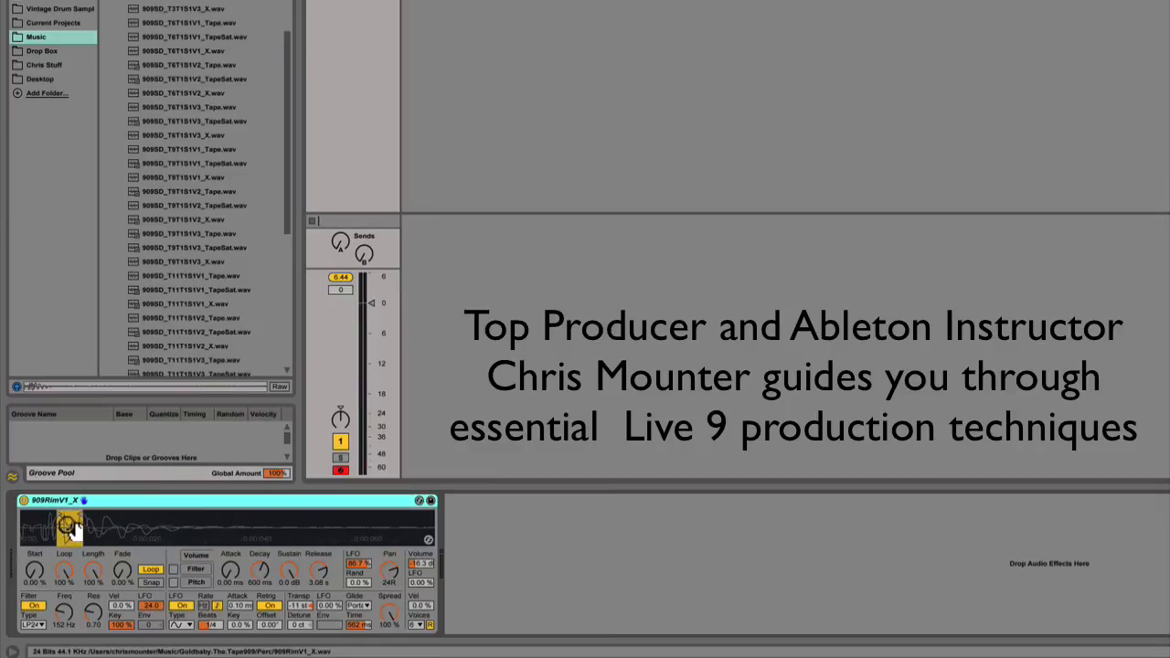
{"action": "left_click_drag", "start_coordinate": [75, 528], "coordinate": [42, 526]}
{"action": "left_click_drag", "start_coordinate": [126, 532], "coordinate": [119, 531]}
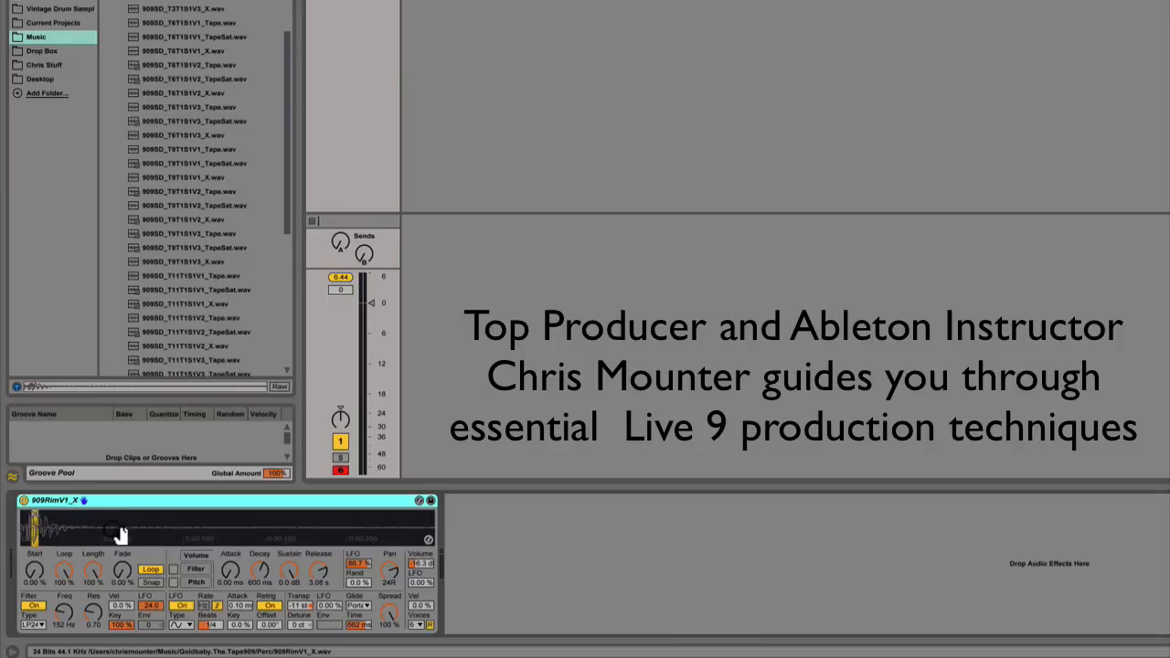
{"action": "left_click", "coordinate": [119, 529]}
{"action": "left_click_drag", "start_coordinate": [31, 530], "coordinate": [28, 576]}
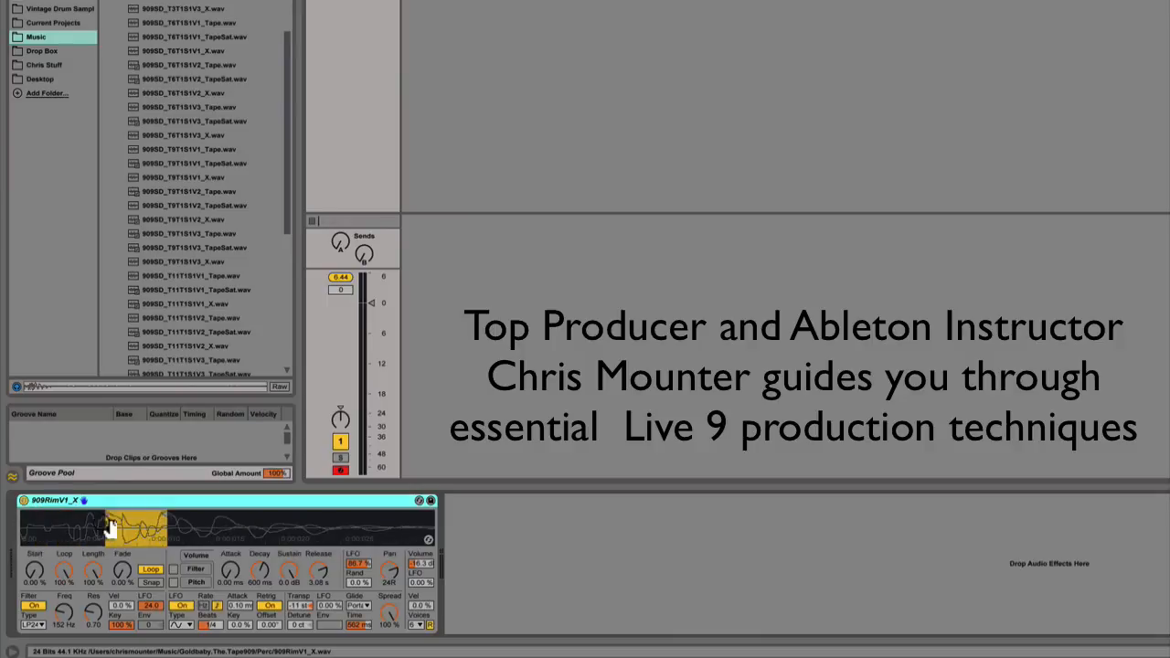